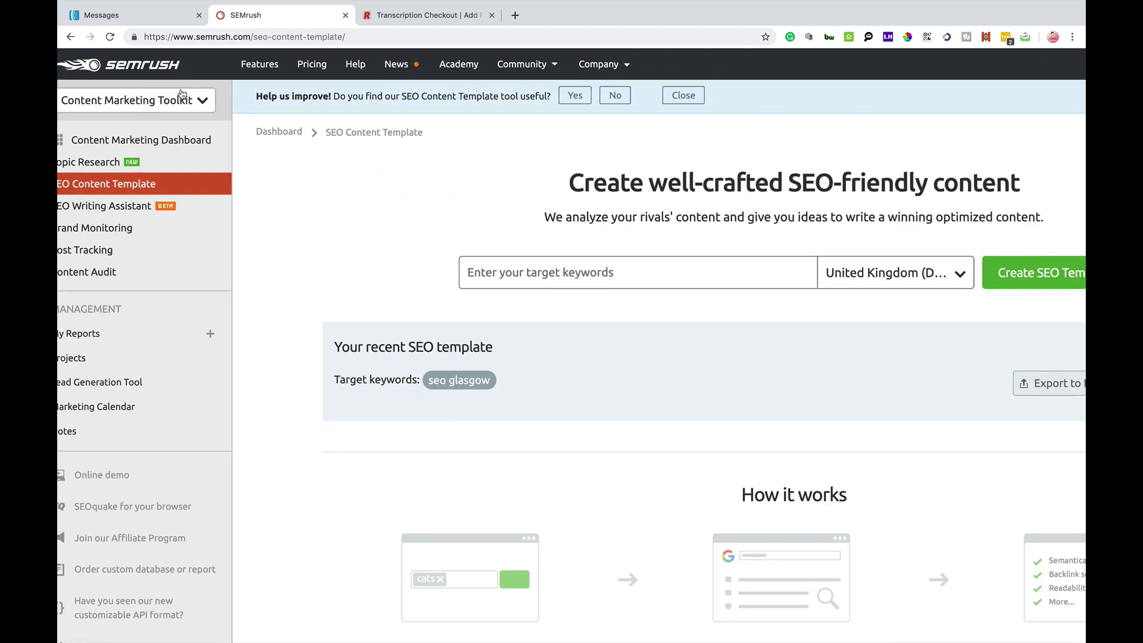
Switch the toolkit to All Tools, then back to Content Marketing Toolkit's Topic Research.
{"action": "left_click", "coordinate": [202, 101]}
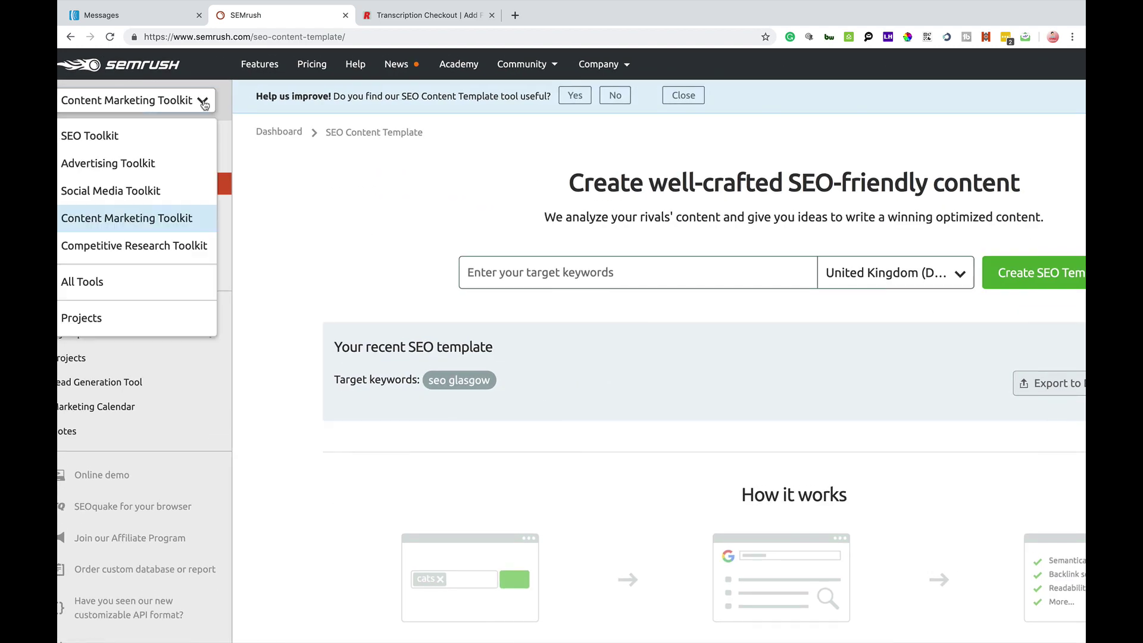
{"action": "left_click", "coordinate": [117, 290]}
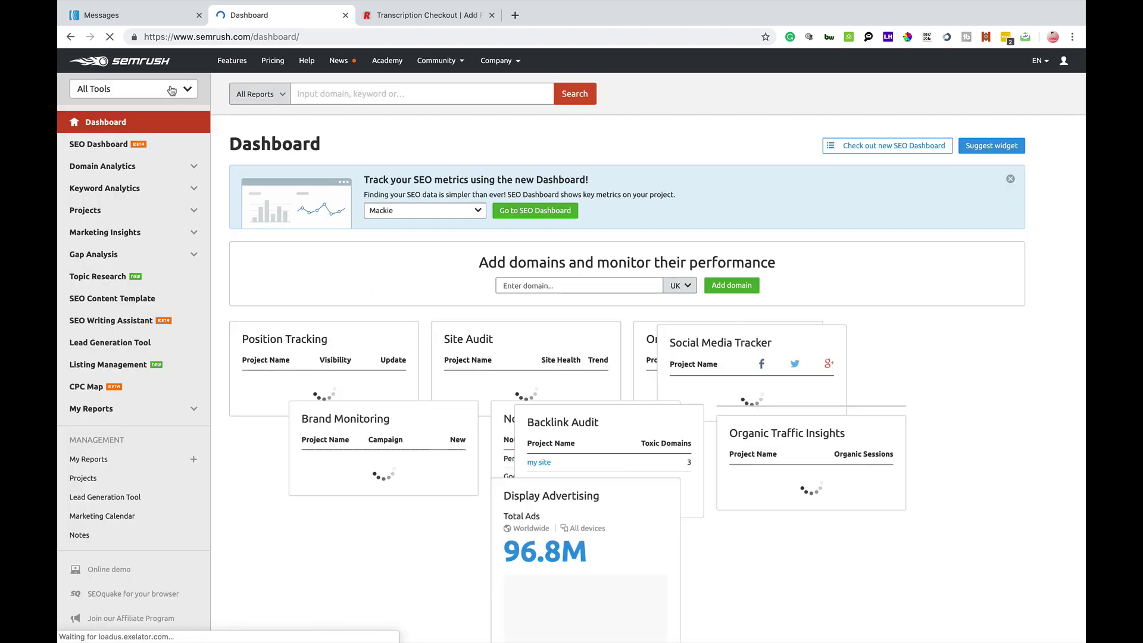
{"action": "left_click", "coordinate": [172, 90]}
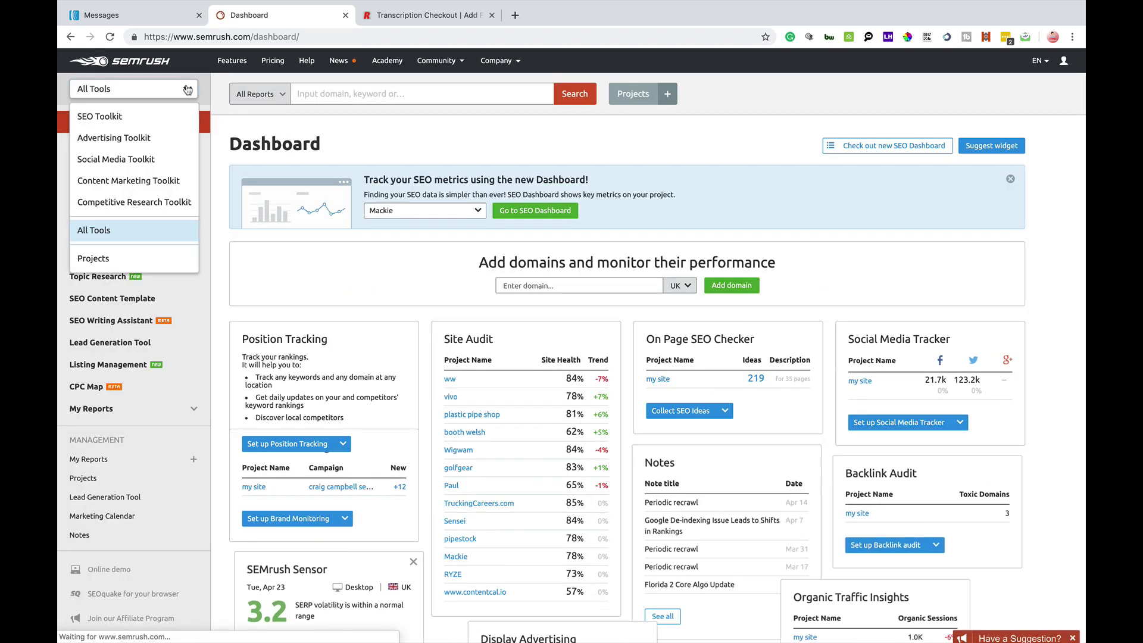
{"action": "left_click", "coordinate": [160, 180]}
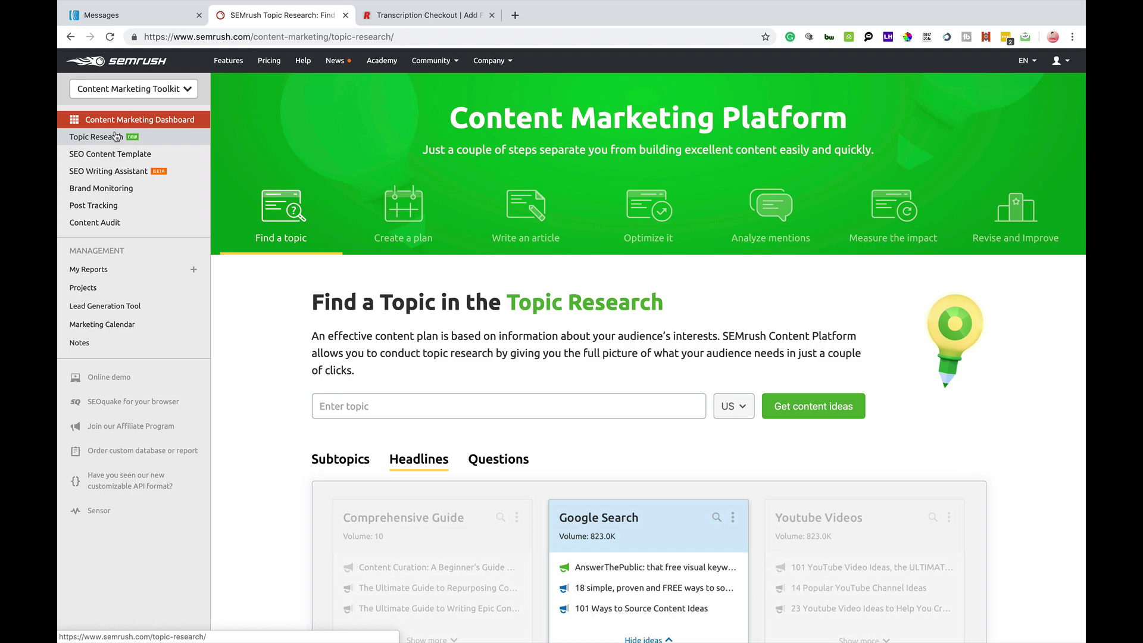
{"action": "scroll", "coordinate": [117, 136], "scroll_direction": "up", "scroll_amount": 2}
{"action": "scroll", "coordinate": [116, 136], "scroll_direction": "up", "scroll_amount": 2}
{"action": "scroll", "coordinate": [116, 137], "scroll_direction": "up", "scroll_amount": 2}
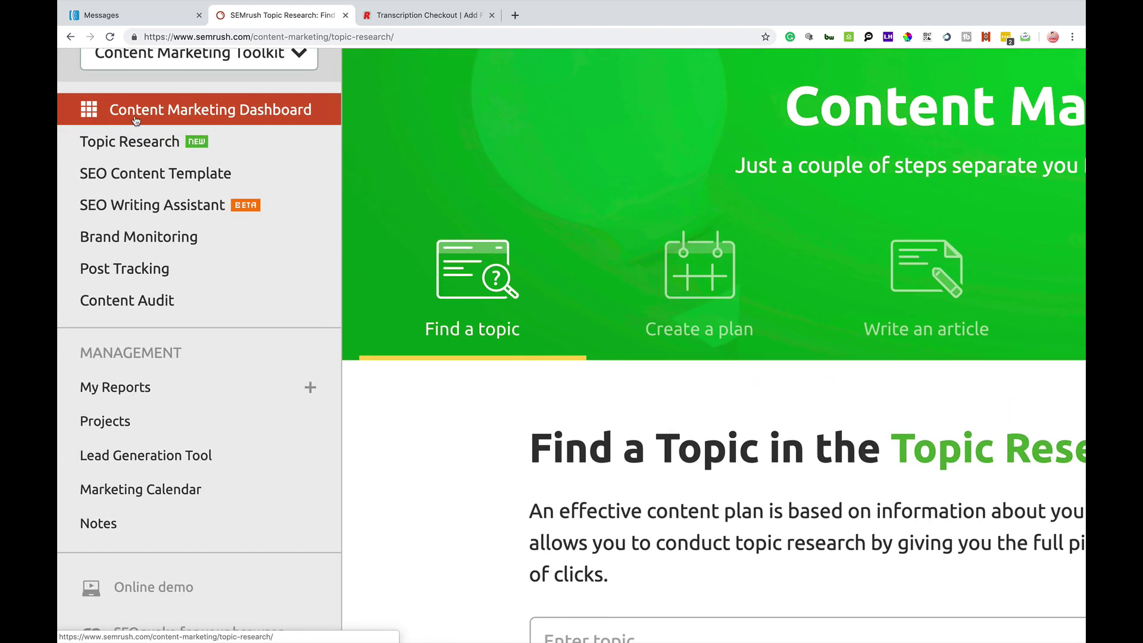
Open SEO Content Template and verify the location is United Kingdom, Scotland, Glasgow on desktop.
{"action": "left_click", "coordinate": [208, 179]}
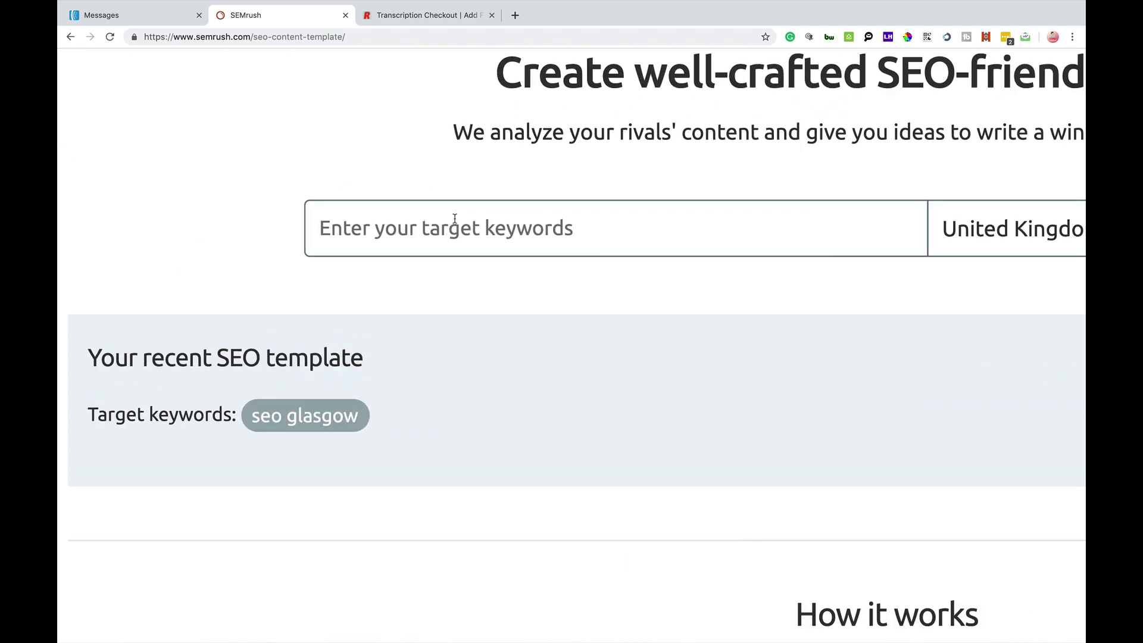
{"action": "left_click", "coordinate": [455, 218]}
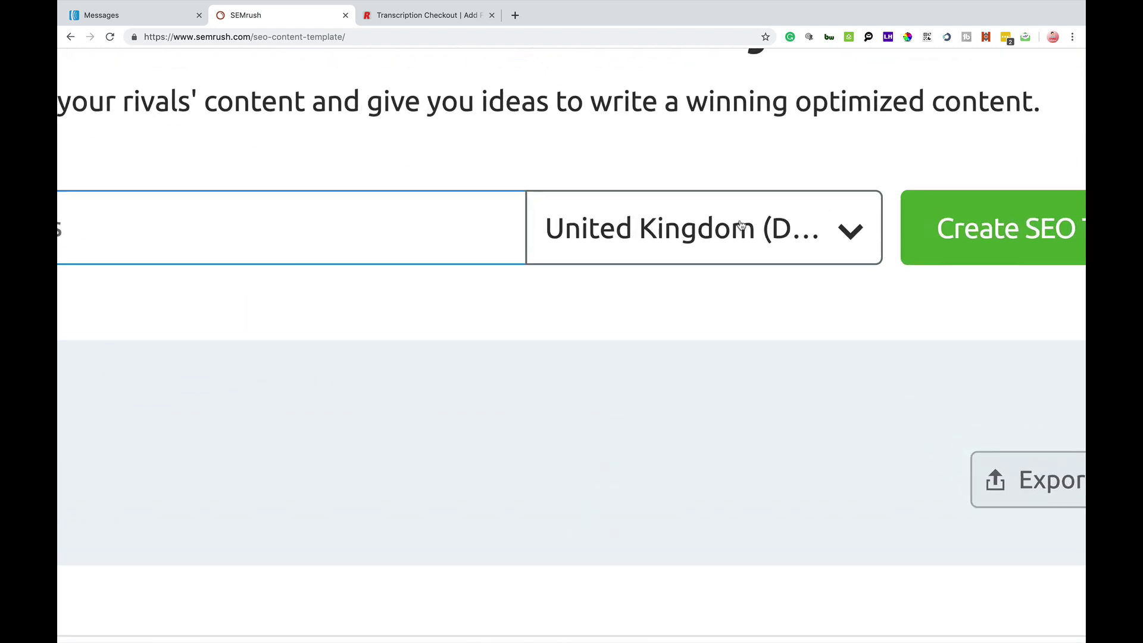
{"action": "left_click", "coordinate": [740, 223]}
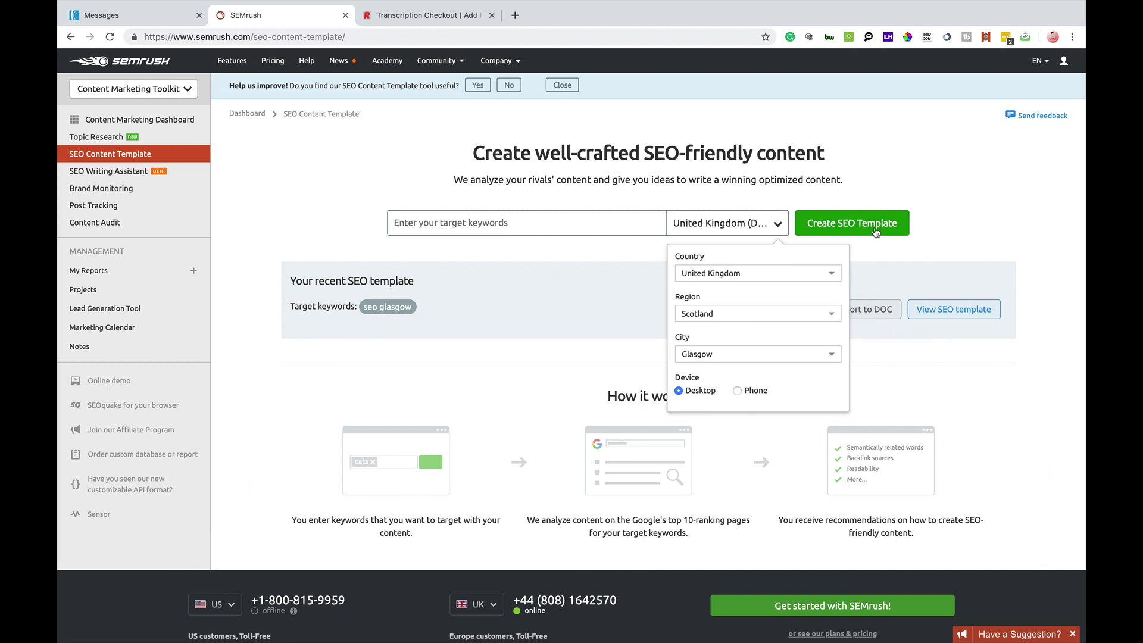
{"action": "left_click", "coordinate": [555, 322]}
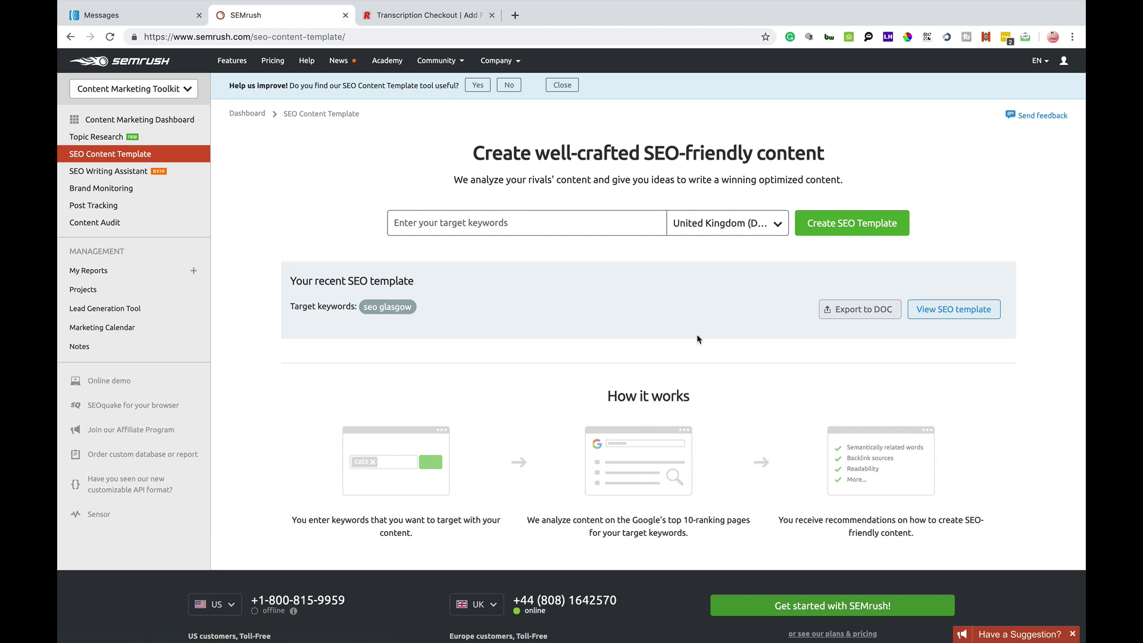
View the seo glasgow template's key recommendations: readability 54 and a 538-word target.
{"action": "left_click", "coordinate": [962, 310]}
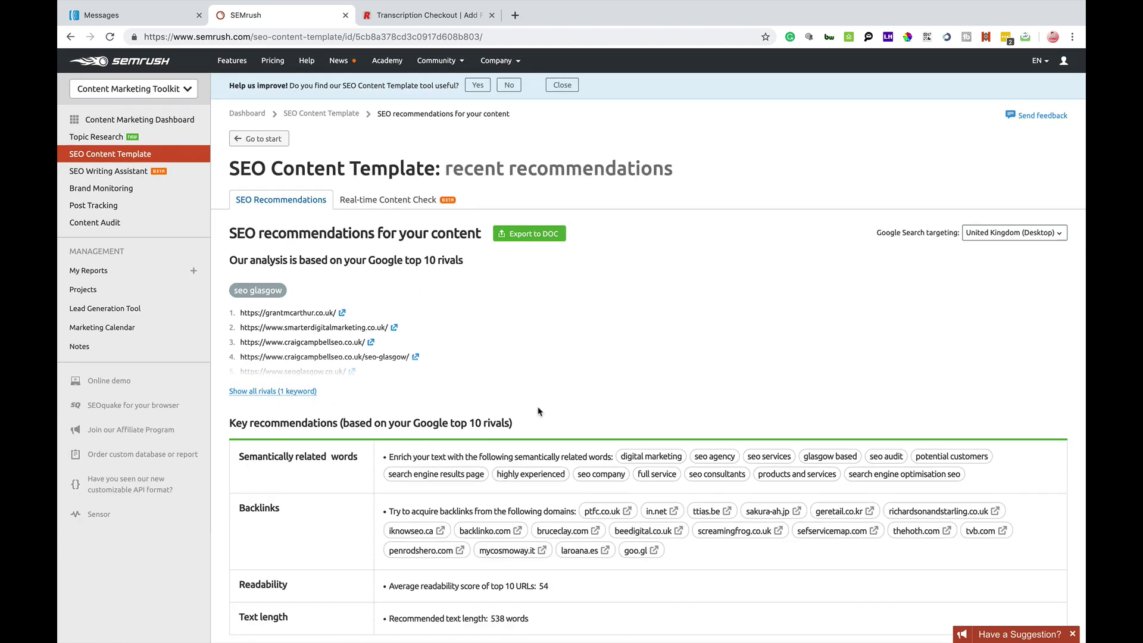
{"action": "scroll", "coordinate": [548, 399], "scroll_direction": "down", "scroll_amount": 2}
{"action": "scroll", "coordinate": [557, 390], "scroll_direction": "down", "scroll_amount": 2}
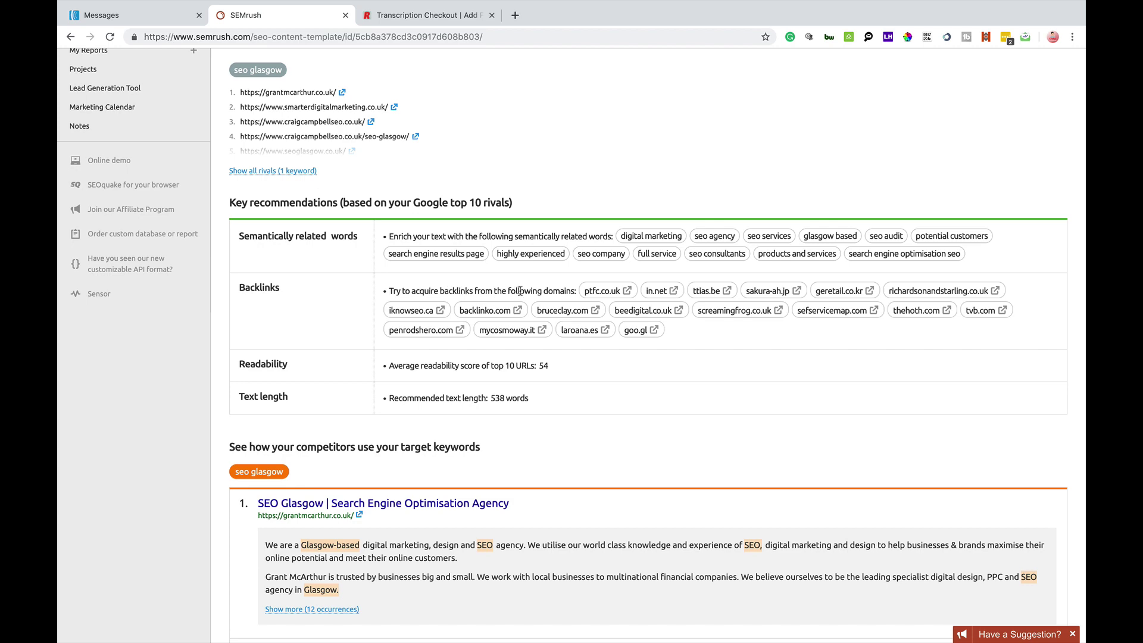
{"action": "scroll", "coordinate": [520, 291], "scroll_direction": "up", "scroll_amount": 2, "text": "ctrl"}
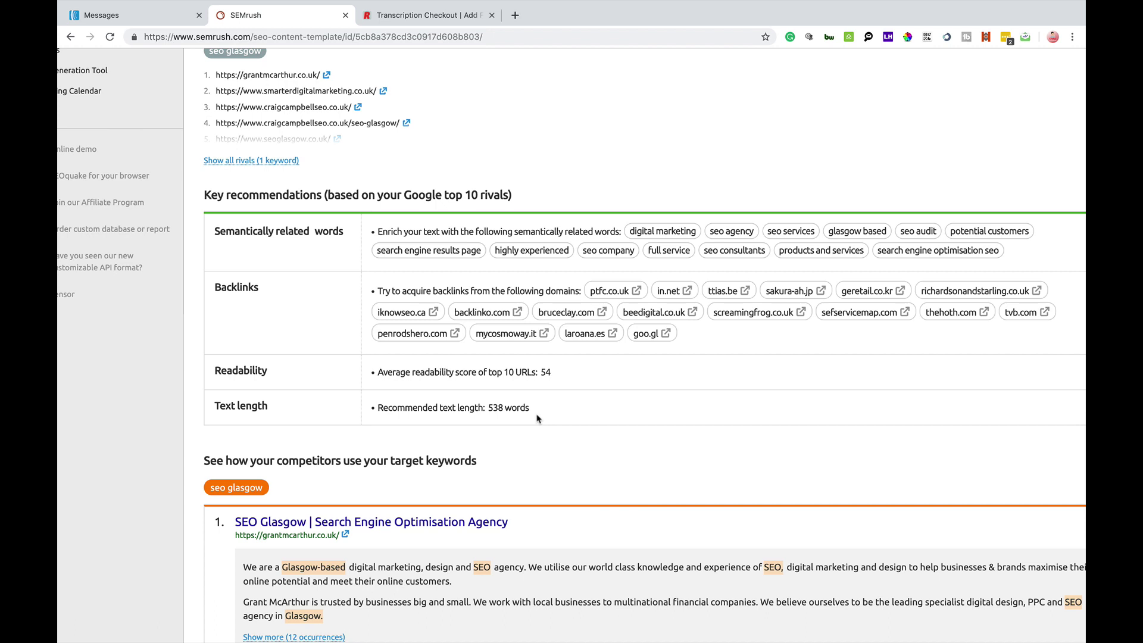
{"action": "scroll", "coordinate": [536, 418], "scroll_direction": "down", "scroll_amount": 1}
{"action": "scroll", "coordinate": [537, 418], "scroll_direction": "down", "scroll_amount": 2}
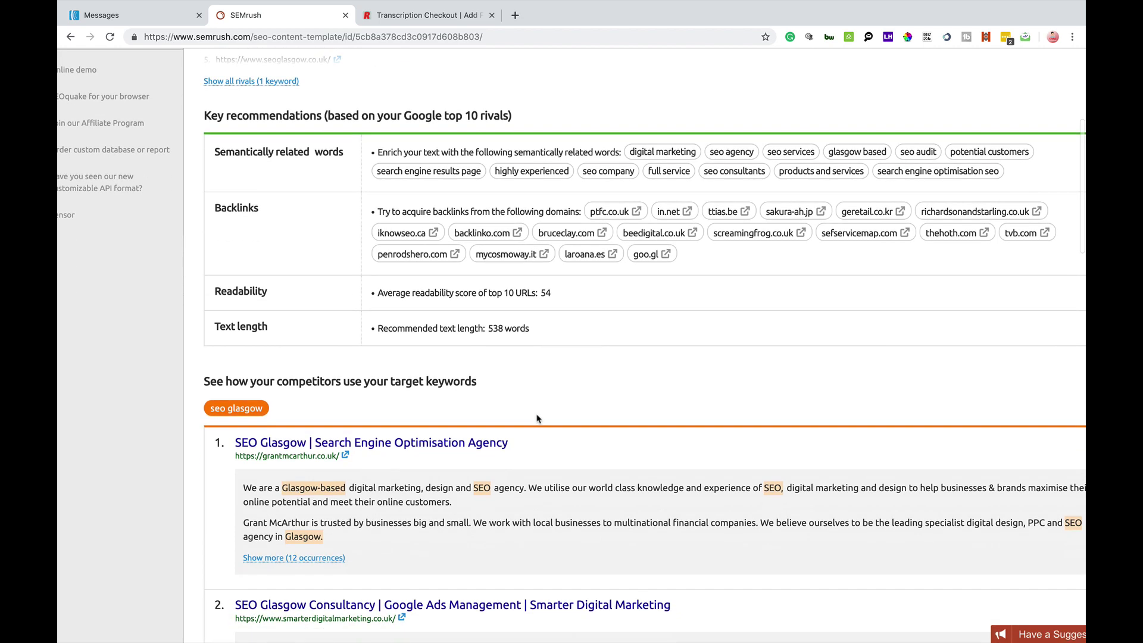
{"action": "scroll", "coordinate": [537, 419], "scroll_direction": "down", "scroll_amount": 5}
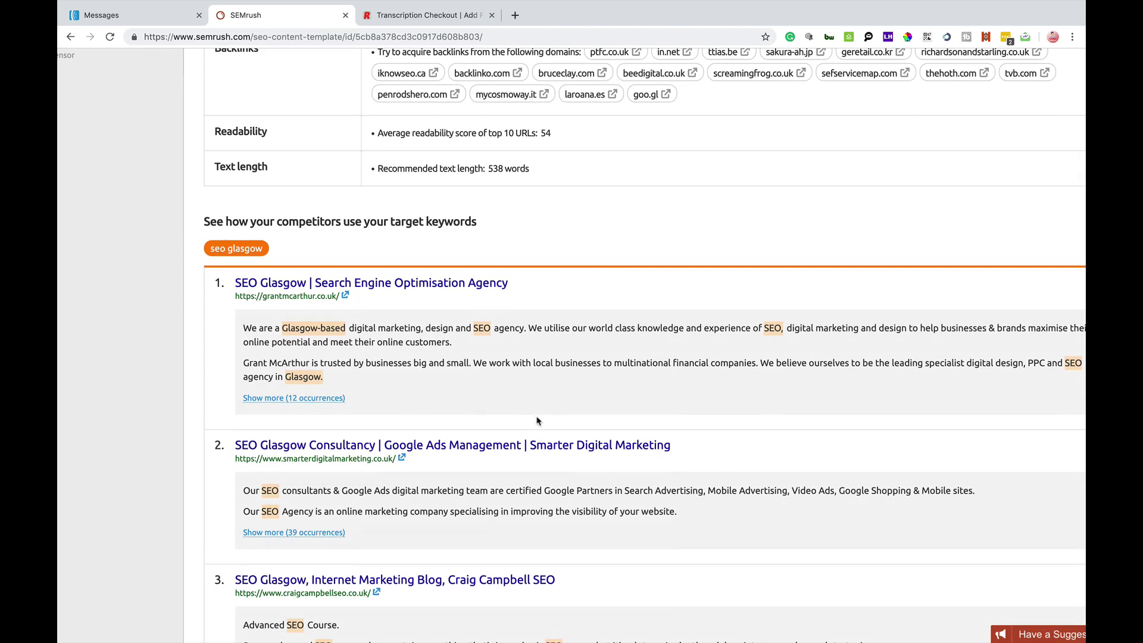
{"action": "key", "text": "ctrl+minus"}
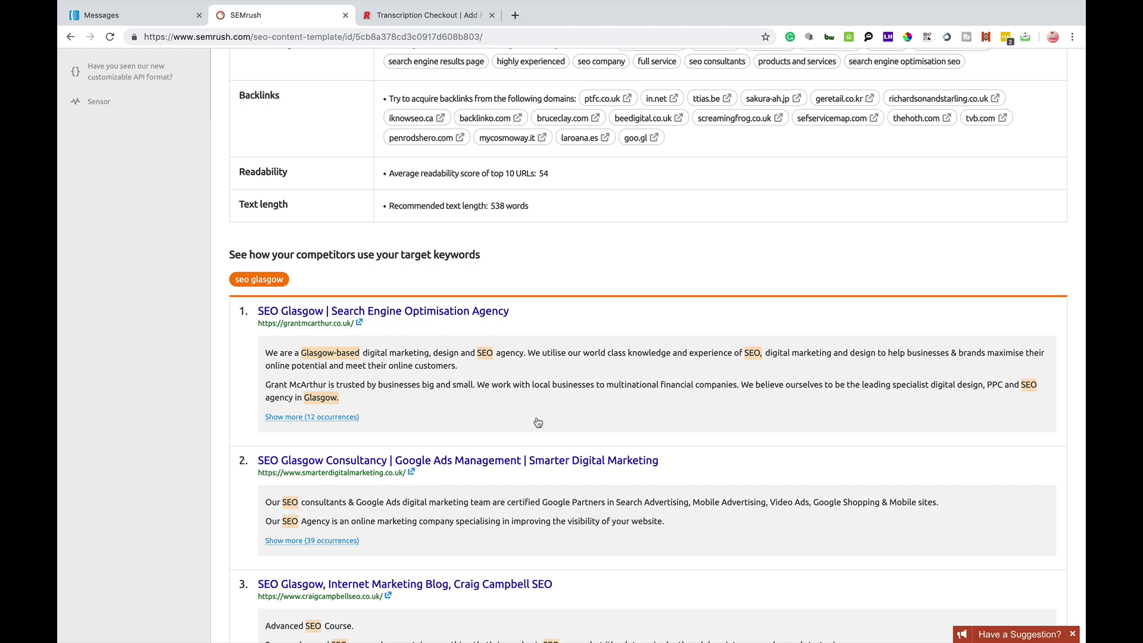
{"action": "scroll", "coordinate": [538, 422], "scroll_direction": "down", "scroll_amount": 1}
{"action": "scroll", "coordinate": [538, 422], "scroll_direction": "down", "scroll_amount": 2}
{"action": "scroll", "coordinate": [537, 422], "scroll_direction": "down", "scroll_amount": 1}
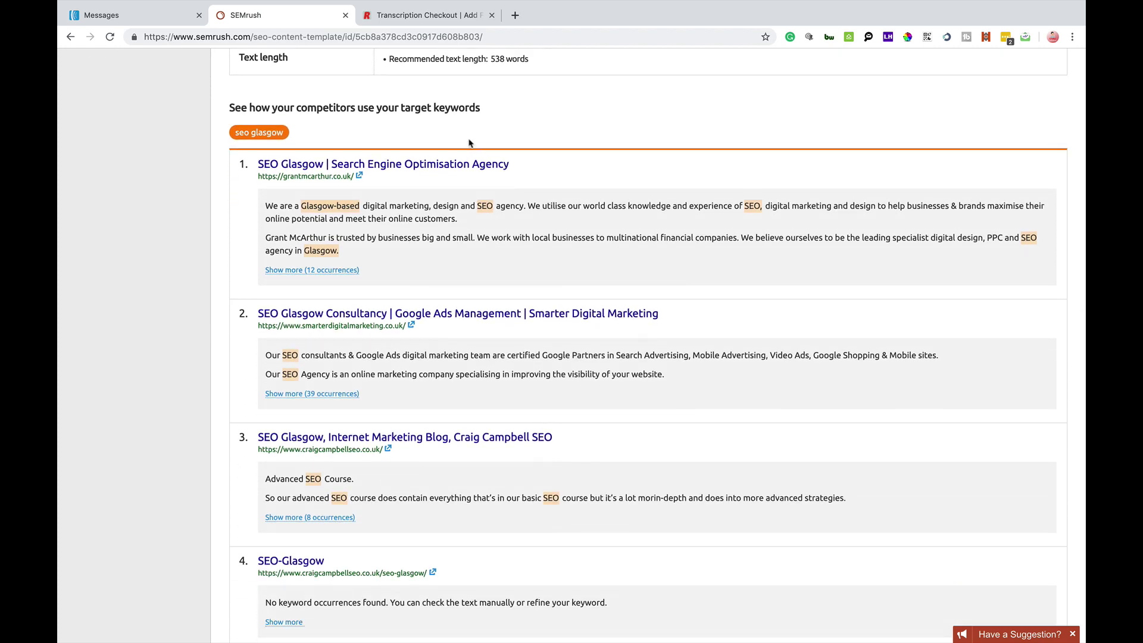
{"action": "scroll", "coordinate": [464, 161], "scroll_direction": "down", "scroll_amount": 1}
{"action": "scroll", "coordinate": [462, 169], "scroll_direction": "down", "scroll_amount": 3}
{"action": "scroll", "coordinate": [462, 170], "scroll_direction": "down", "scroll_amount": 3}
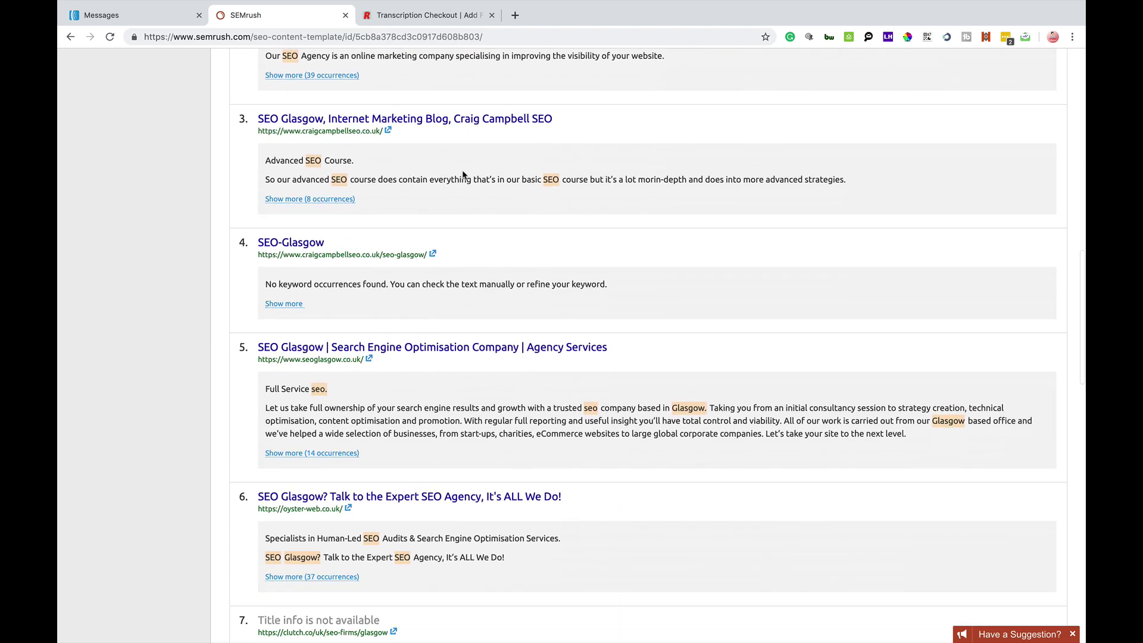
{"action": "scroll", "coordinate": [462, 174], "scroll_direction": "down", "scroll_amount": 3}
{"action": "scroll", "coordinate": [462, 174], "scroll_direction": "down", "scroll_amount": 3}
{"action": "scroll", "coordinate": [462, 175], "scroll_direction": "down", "scroll_amount": 2}
{"action": "scroll", "coordinate": [462, 175], "scroll_direction": "down", "scroll_amount": 1}
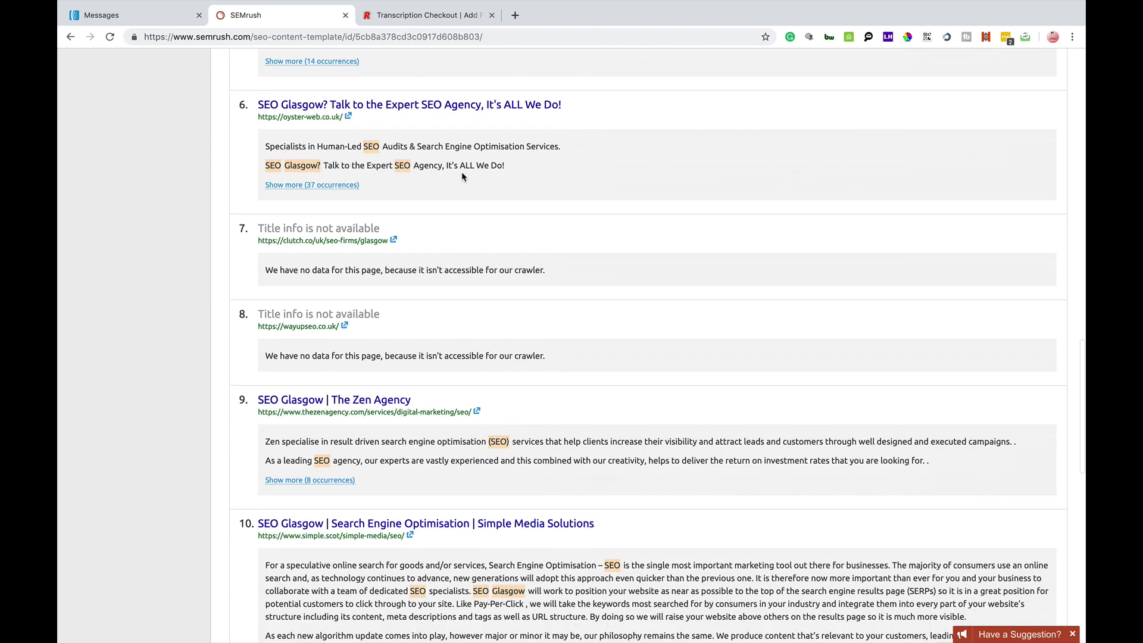
{"action": "scroll", "coordinate": [462, 177], "scroll_direction": "down", "scroll_amount": 2}
{"action": "scroll", "coordinate": [461, 176], "scroll_direction": "down", "scroll_amount": 5}
{"action": "scroll", "coordinate": [462, 178], "scroll_direction": "down", "scroll_amount": 5}
{"action": "scroll", "coordinate": [460, 181], "scroll_direction": "down", "scroll_amount": 4}
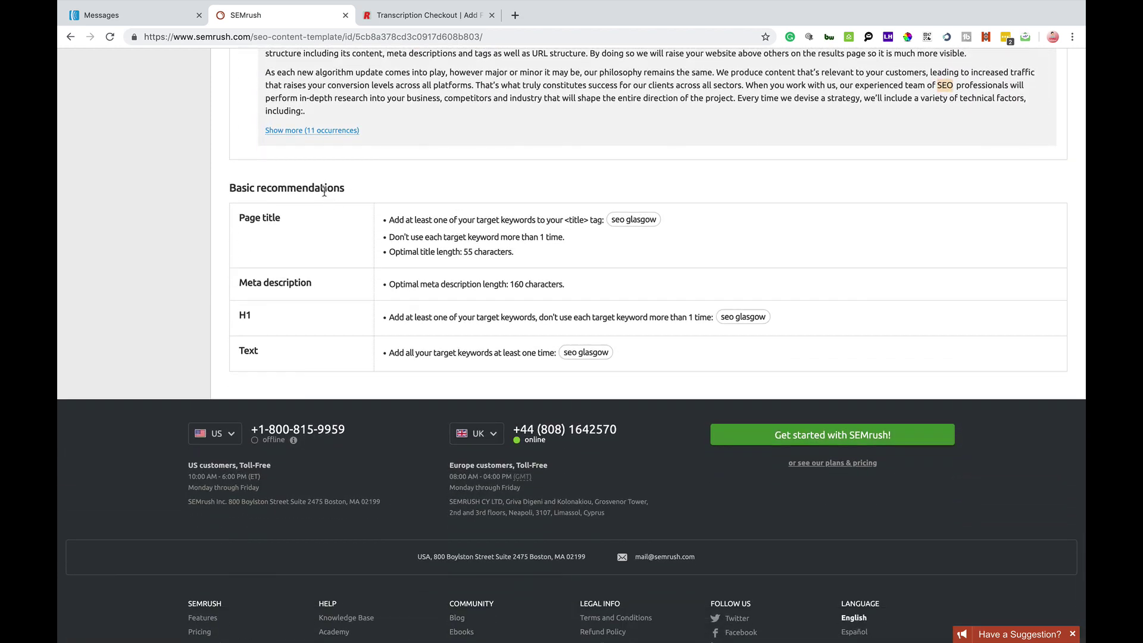
{"action": "scroll", "coordinate": [325, 190], "scroll_direction": "up", "scroll_amount": 2, "text": "ctrl"}
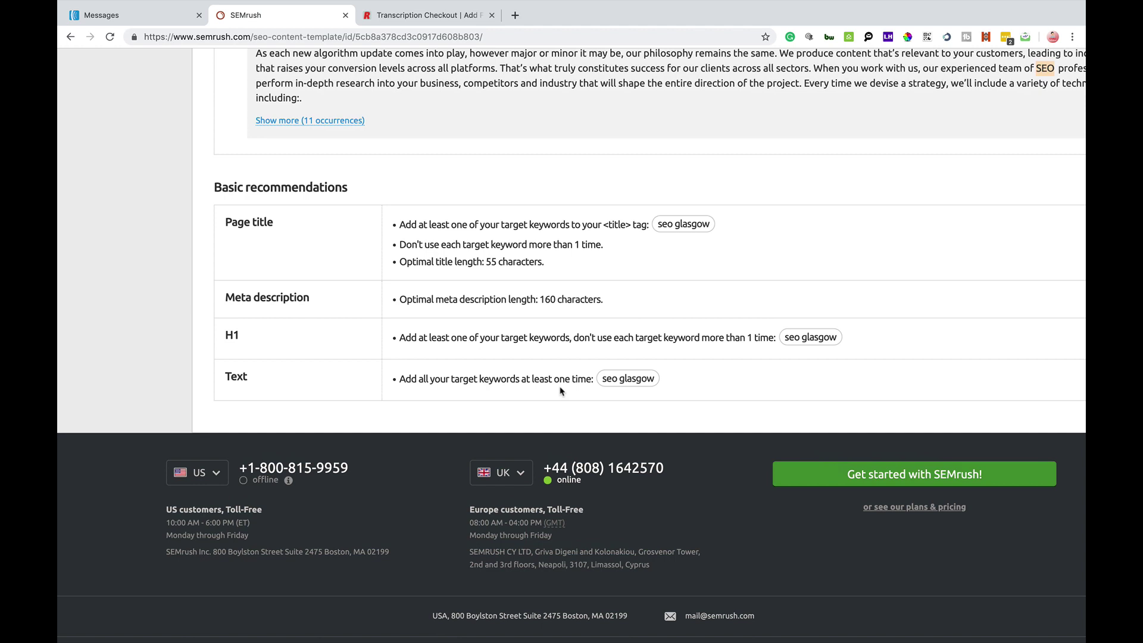
{"action": "scroll", "coordinate": [560, 391], "scroll_direction": "up", "scroll_amount": 1}
{"action": "scroll", "coordinate": [560, 391], "scroll_direction": "up", "scroll_amount": 2}
{"action": "scroll", "coordinate": [560, 391], "scroll_direction": "up", "scroll_amount": 3}
{"action": "scroll", "coordinate": [560, 391], "scroll_direction": "up", "scroll_amount": 3}
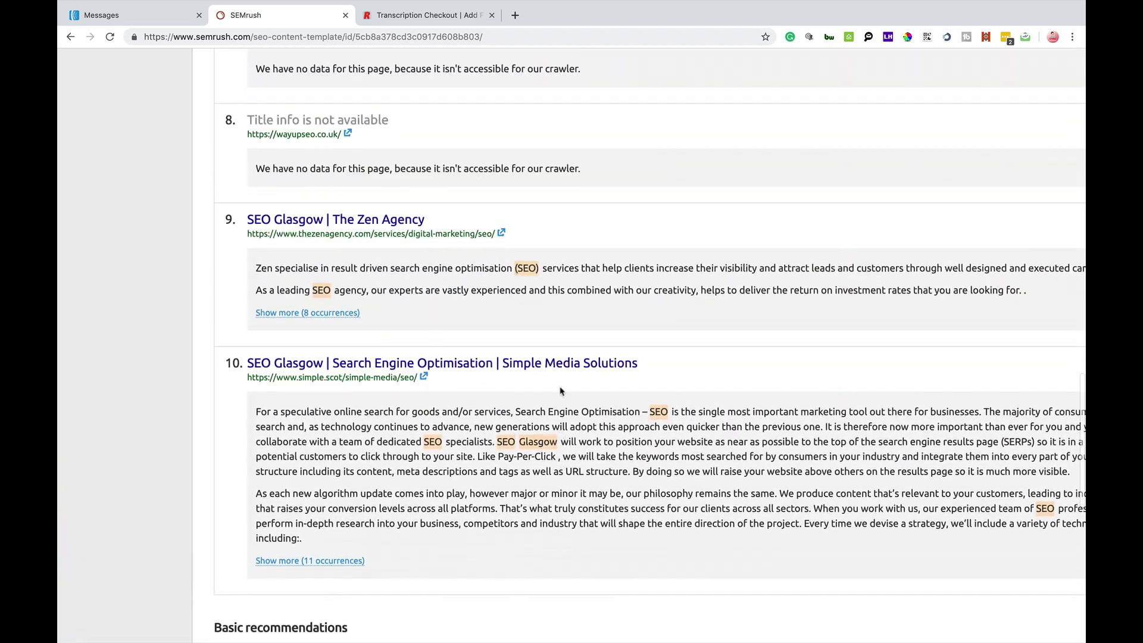
{"action": "scroll", "coordinate": [559, 391], "scroll_direction": "up", "scroll_amount": 3}
{"action": "scroll", "coordinate": [562, 357], "scroll_direction": "up", "scroll_amount": 3}
{"action": "scroll", "coordinate": [564, 323], "scroll_direction": "up", "scroll_amount": 3}
{"action": "scroll", "coordinate": [596, 178], "scroll_direction": "up", "scroll_amount": 3}
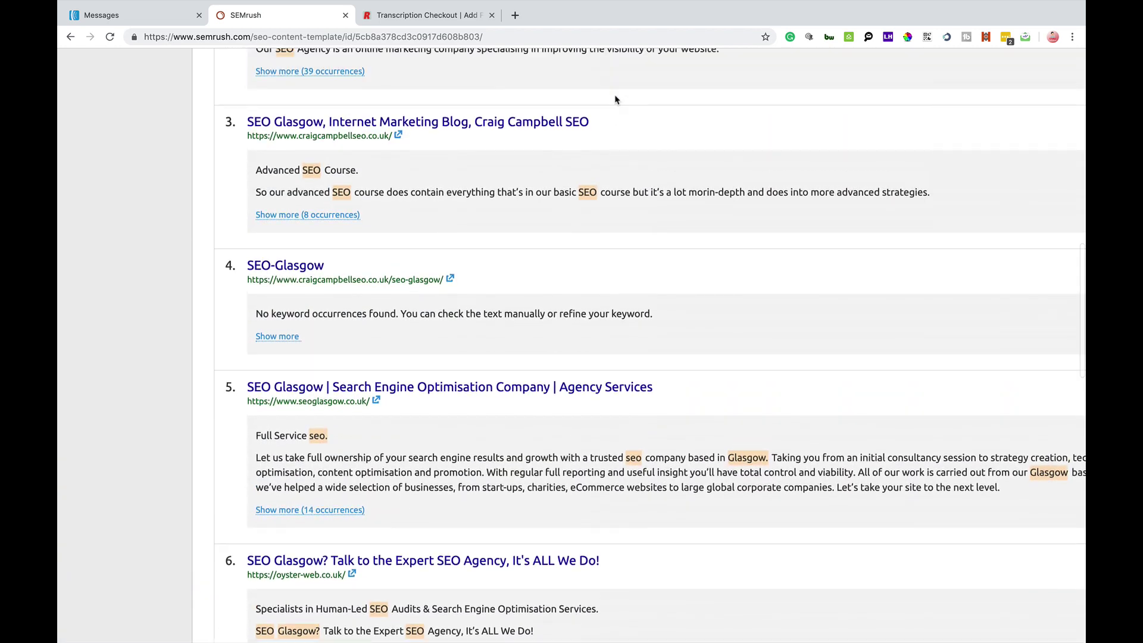
{"action": "scroll", "coordinate": [615, 99], "scroll_direction": "up", "scroll_amount": 3}
{"action": "scroll", "coordinate": [615, 99], "scroll_direction": "up", "scroll_amount": 3}
{"action": "scroll", "coordinate": [615, 99], "scroll_direction": "up", "scroll_amount": 4}
{"action": "scroll", "coordinate": [614, 99], "scroll_direction": "up", "scroll_amount": 2}
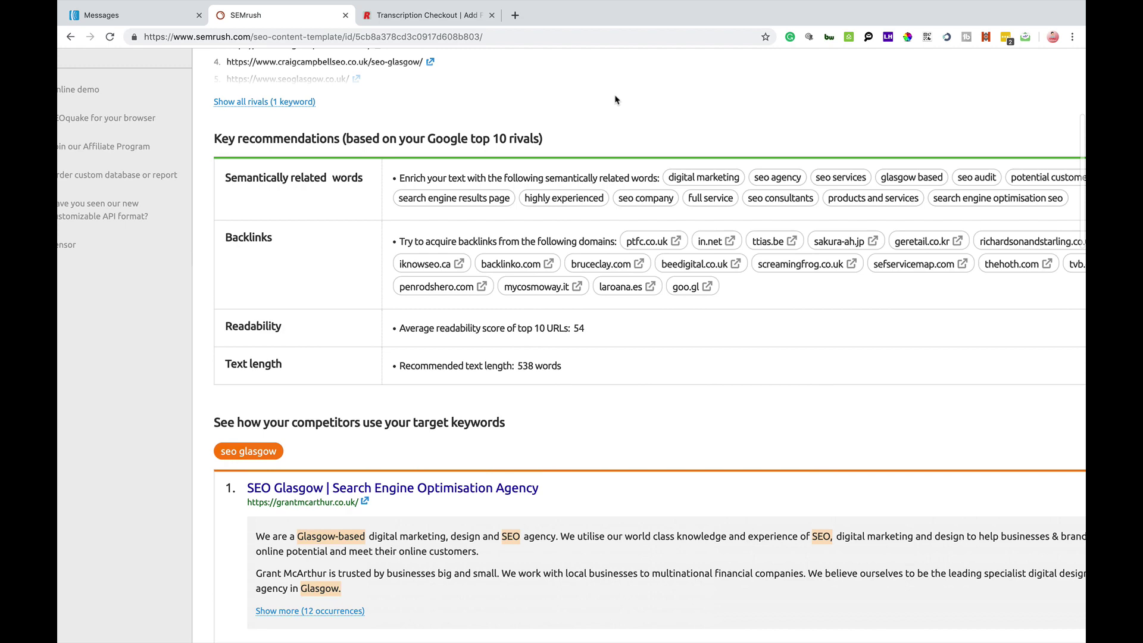
{"action": "scroll", "coordinate": [615, 100], "scroll_direction": "up", "scroll_amount": 3}
{"action": "scroll", "coordinate": [566, 149], "scroll_direction": "up", "scroll_amount": 3}
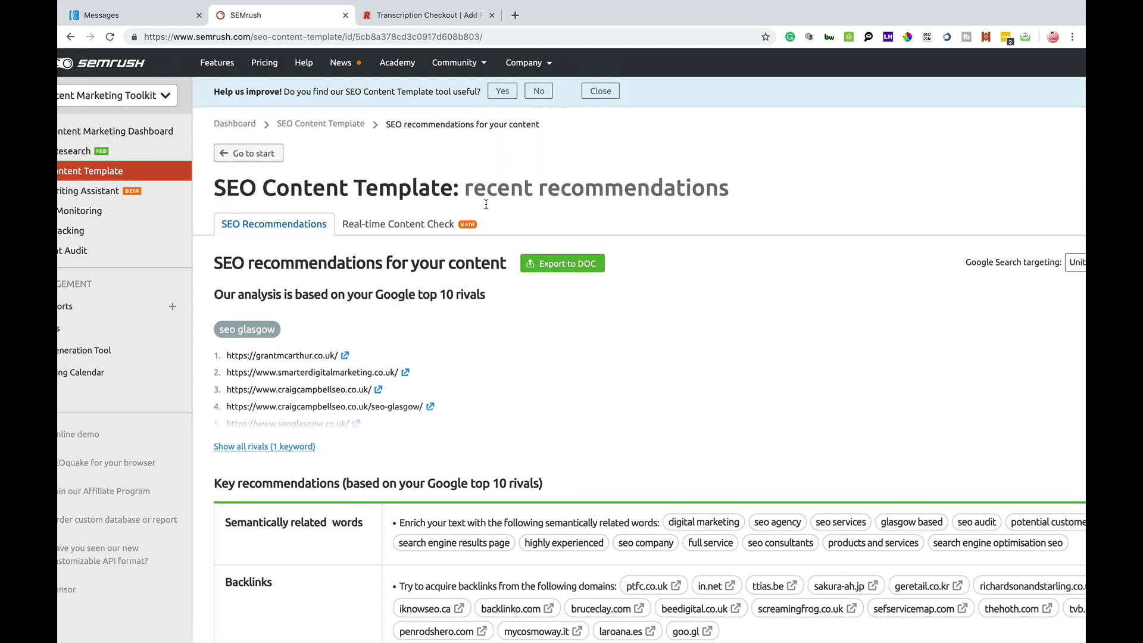
{"action": "scroll", "coordinate": [393, 228], "scroll_direction": "up", "scroll_amount": 3}
{"action": "scroll", "coordinate": [392, 228], "scroll_direction": "up", "scroll_amount": 3}
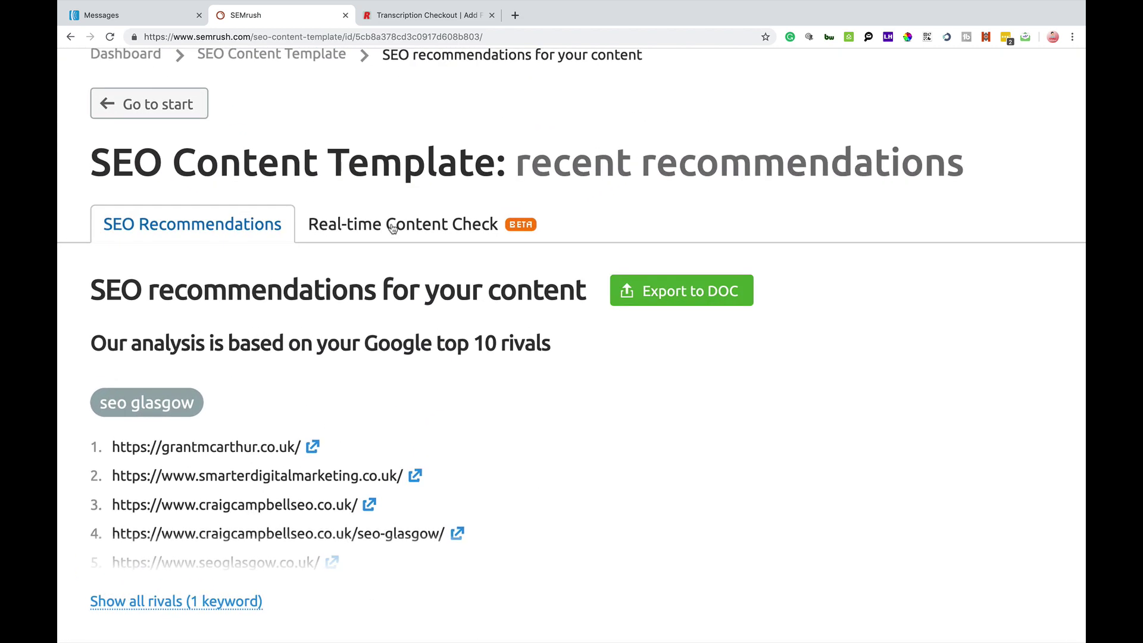
Run the Real-time Content Check on the seo glasgow text, scoring Poor at 3.8/10.
{"action": "left_click", "coordinate": [392, 228]}
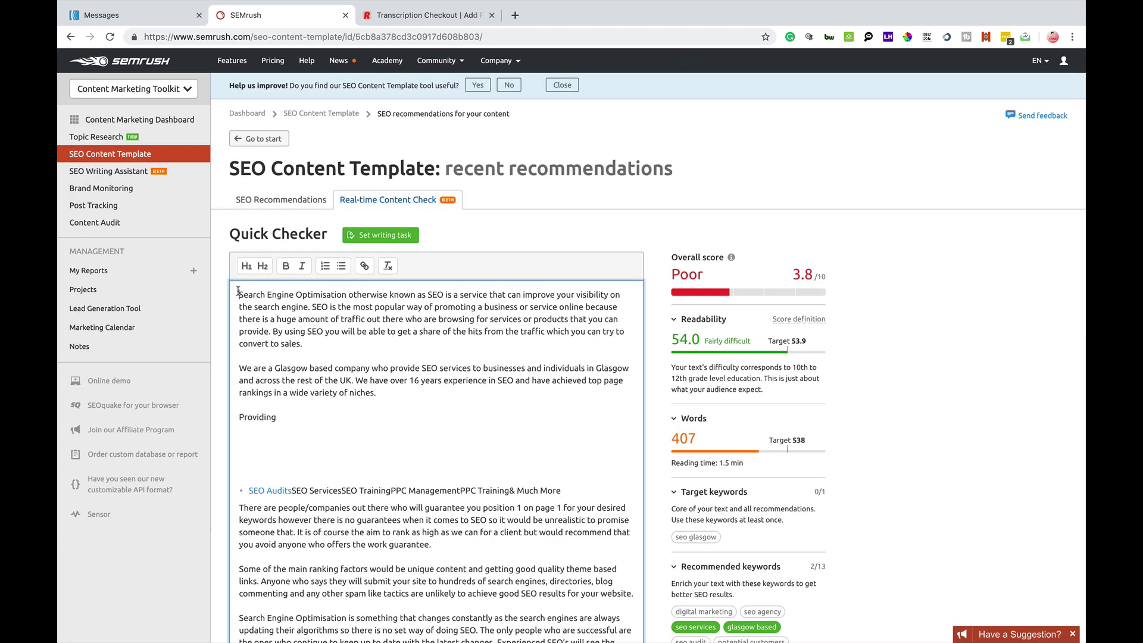
{"action": "left_click_drag", "start_coordinate": [237, 292], "coordinate": [476, 627]}
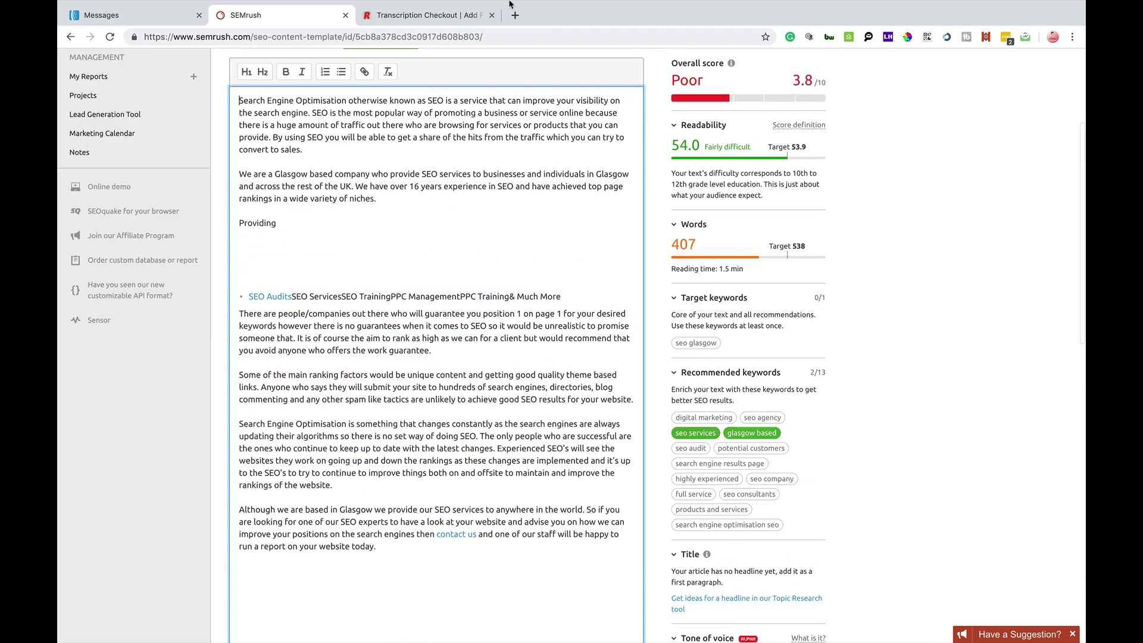
{"action": "left_click_drag", "start_coordinate": [476, 627], "coordinate": [510, 5]}
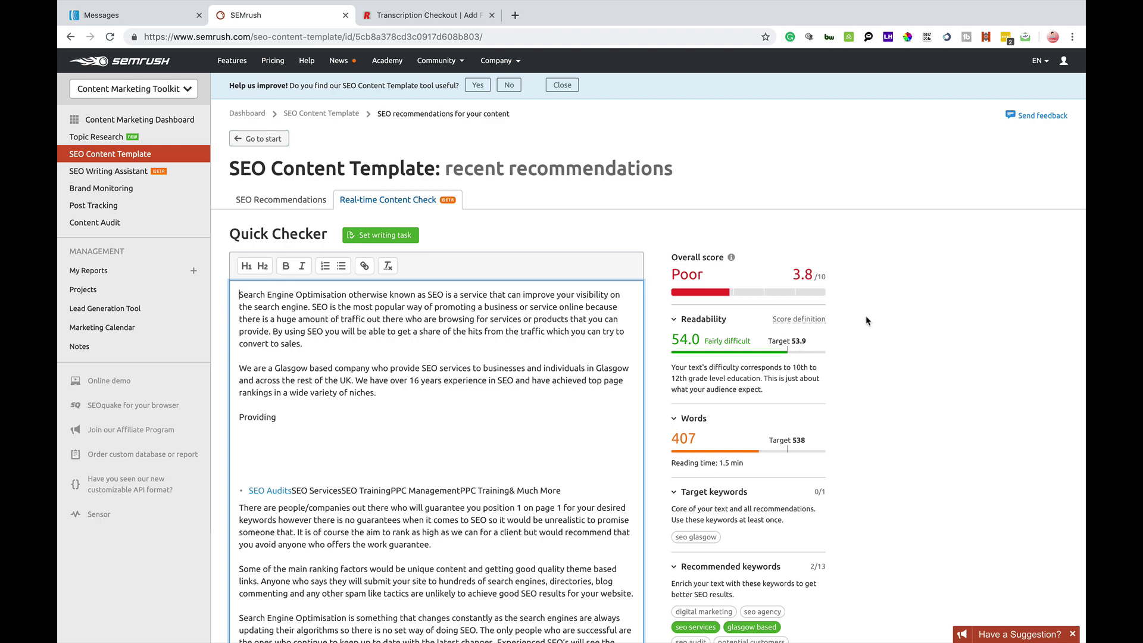
{"action": "left_click", "coordinate": [810, 320]}
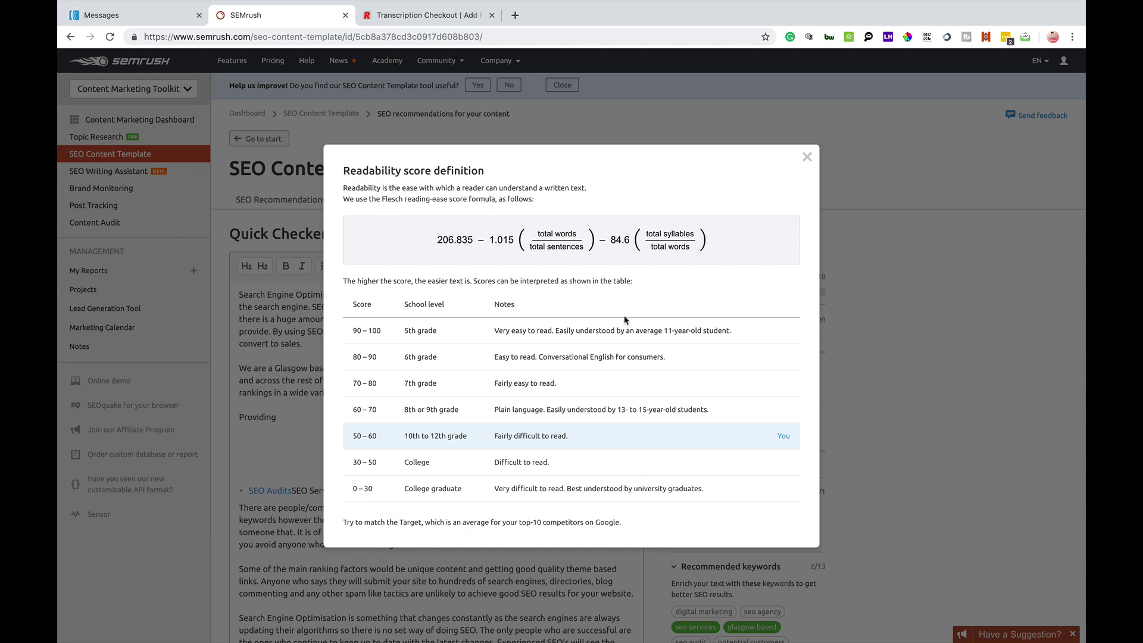
{"action": "left_click", "coordinate": [807, 158]}
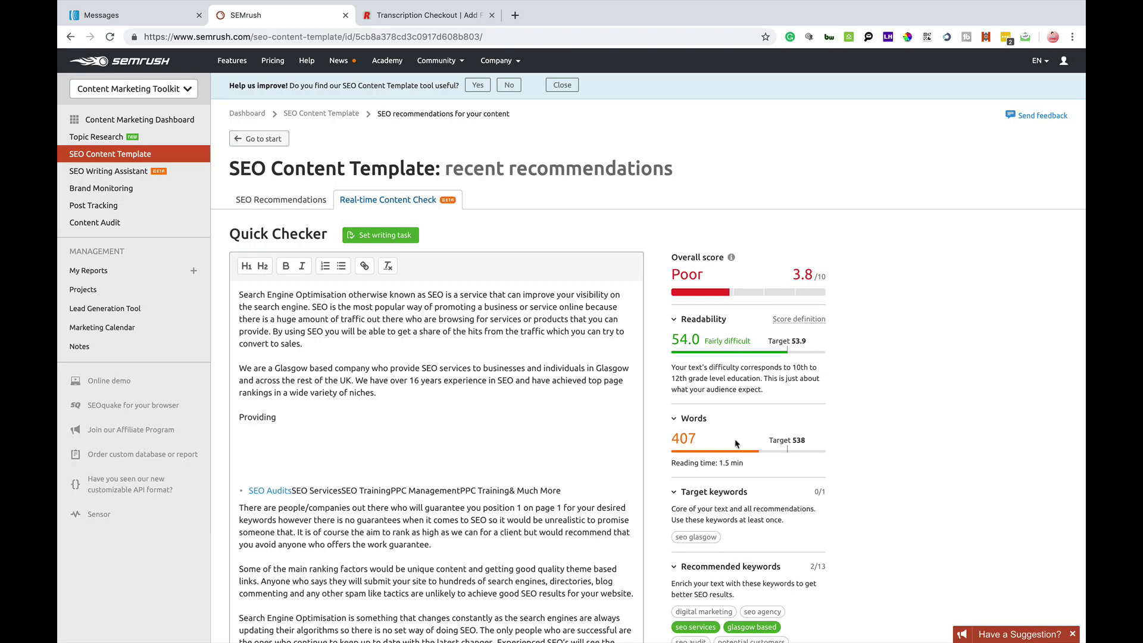
{"action": "scroll", "coordinate": [736, 435], "scroll_direction": "down", "scroll_amount": 4}
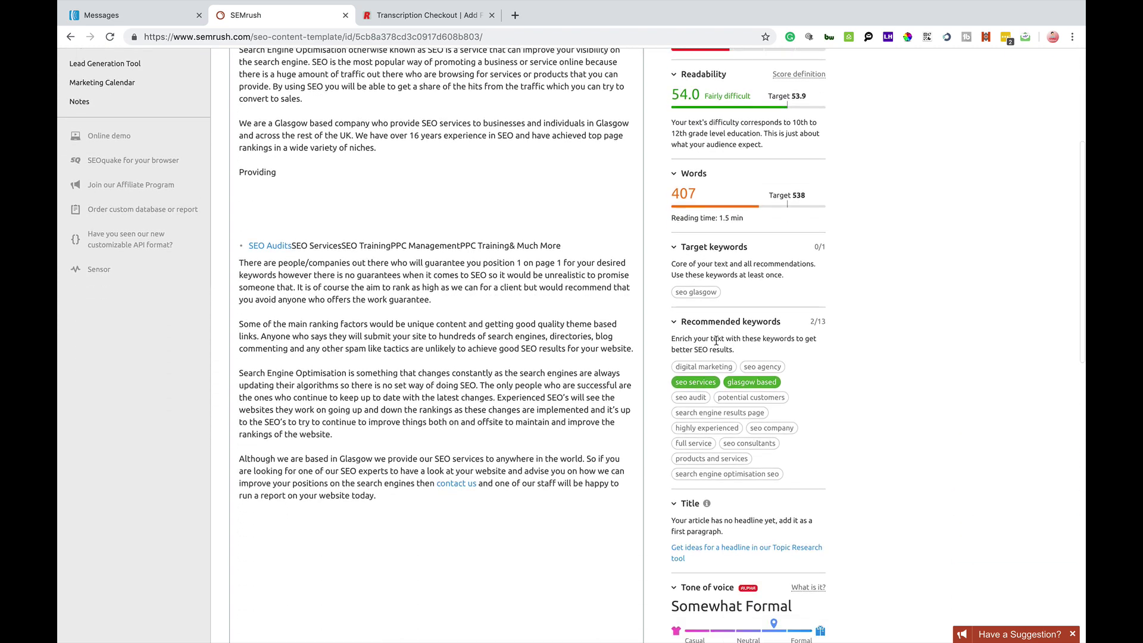
{"action": "scroll", "coordinate": [716, 340], "scroll_direction": "down", "scroll_amount": 2}
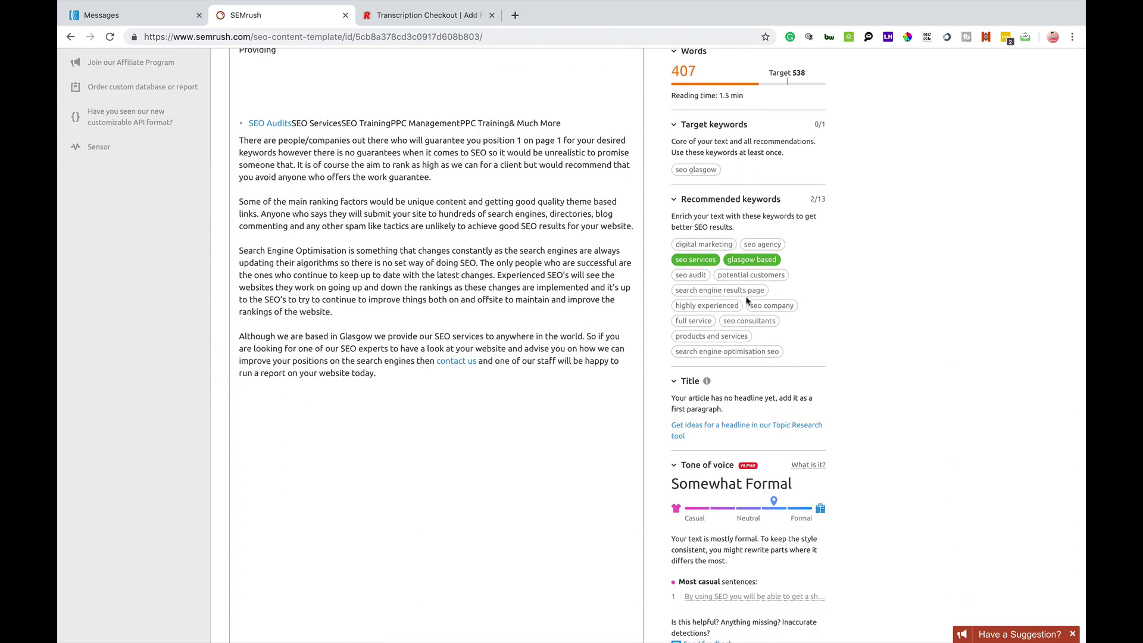
{"action": "scroll", "coordinate": [748, 303], "scroll_direction": "down", "scroll_amount": 1}
{"action": "scroll", "coordinate": [747, 328], "scroll_direction": "down", "scroll_amount": 1}
{"action": "scroll", "coordinate": [747, 351], "scroll_direction": "down", "scroll_amount": 1}
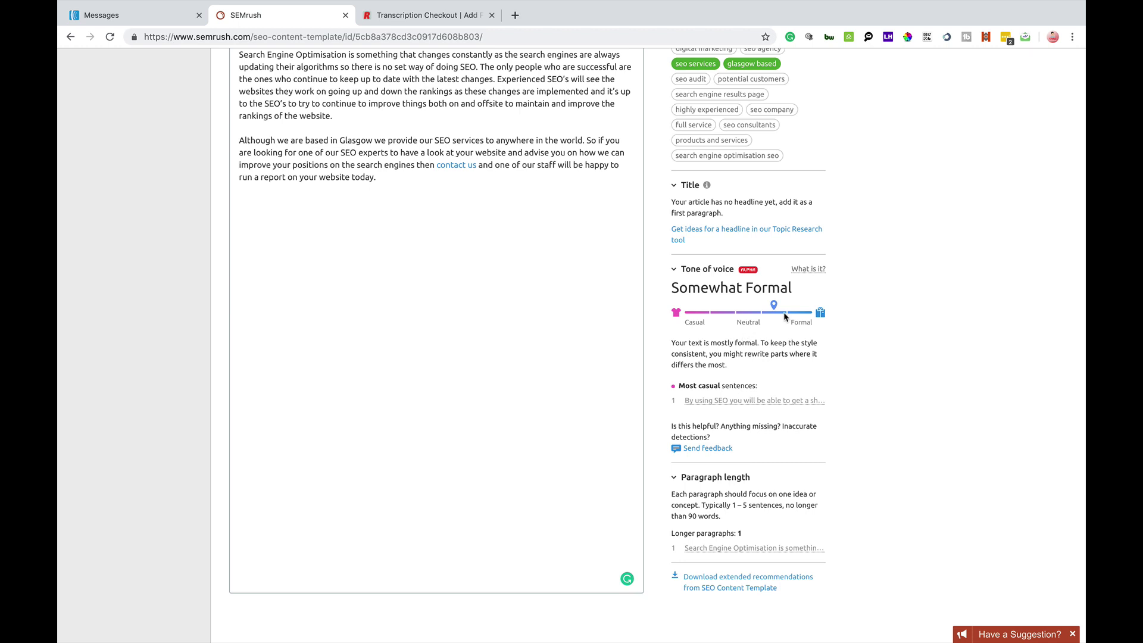
{"action": "scroll", "coordinate": [783, 317], "scroll_direction": "down", "scroll_amount": 1}
{"action": "scroll", "coordinate": [785, 317], "scroll_direction": "down", "scroll_amount": 1}
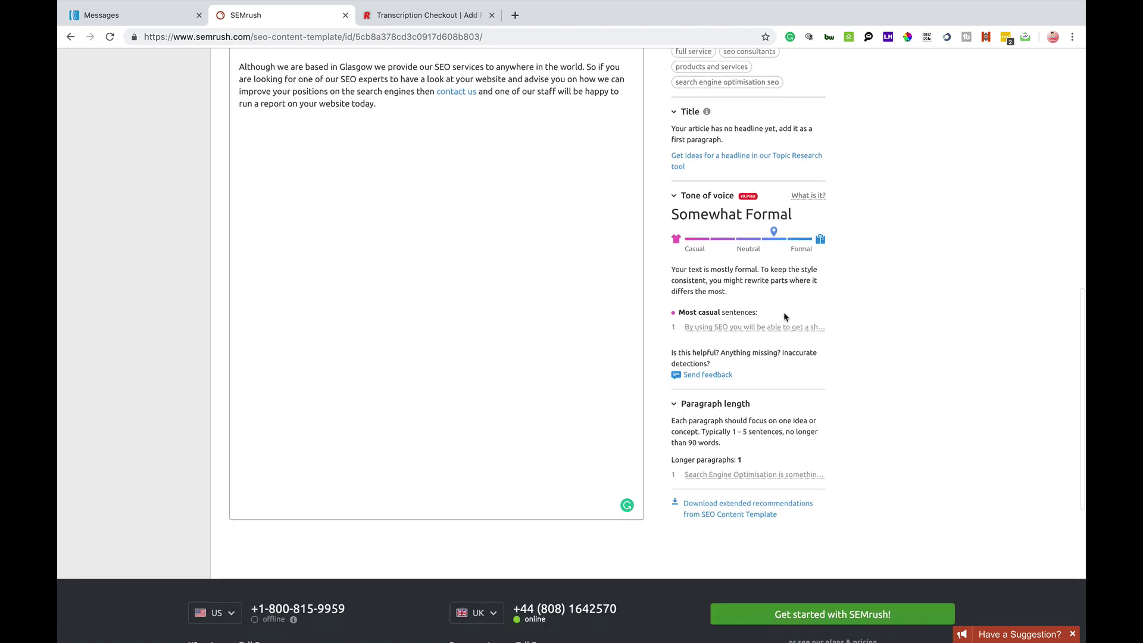
{"action": "scroll", "coordinate": [784, 318], "scroll_direction": "down", "scroll_amount": 1}
{"action": "scroll", "coordinate": [673, 302], "scroll_direction": "up", "scroll_amount": 1}
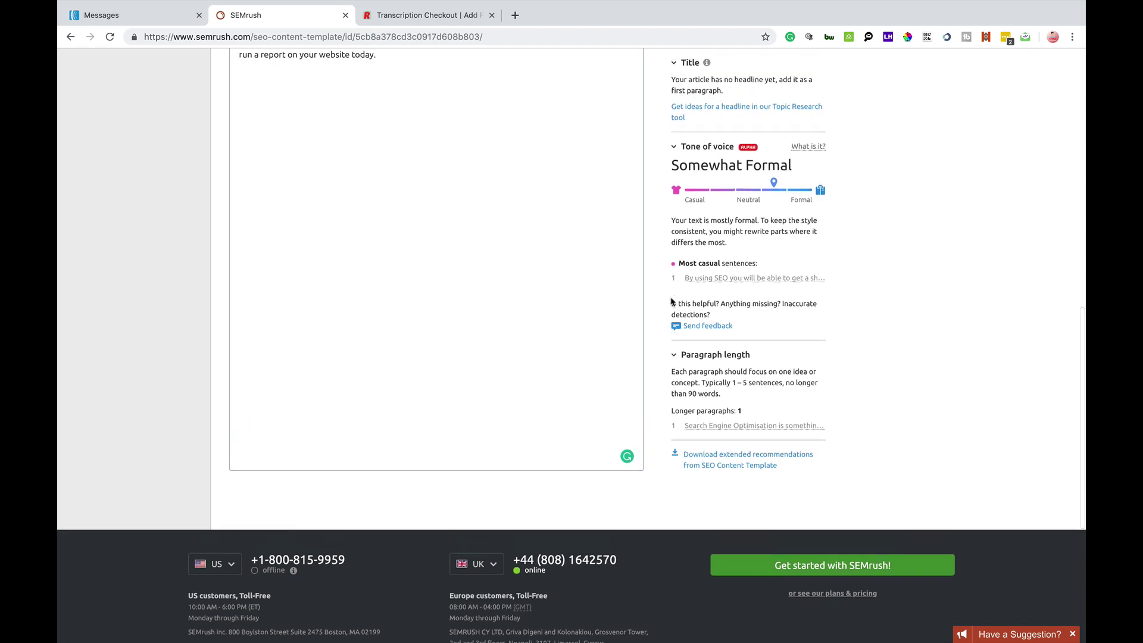
{"action": "scroll", "coordinate": [672, 301], "scroll_direction": "up", "scroll_amount": 2}
{"action": "scroll", "coordinate": [670, 302], "scroll_direction": "up", "scroll_amount": 3}
{"action": "scroll", "coordinate": [669, 301], "scroll_direction": "up", "scroll_amount": 3}
{"action": "scroll", "coordinate": [668, 301], "scroll_direction": "up", "scroll_amount": 2}
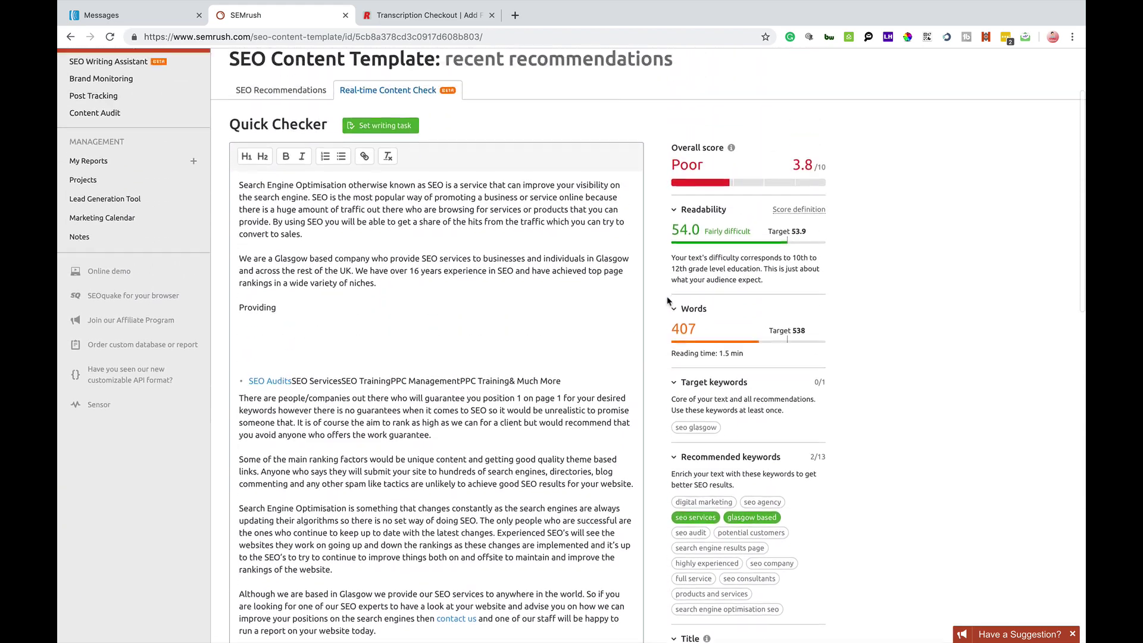
{"action": "scroll", "coordinate": [685, 306], "scroll_direction": "up", "scroll_amount": 2}
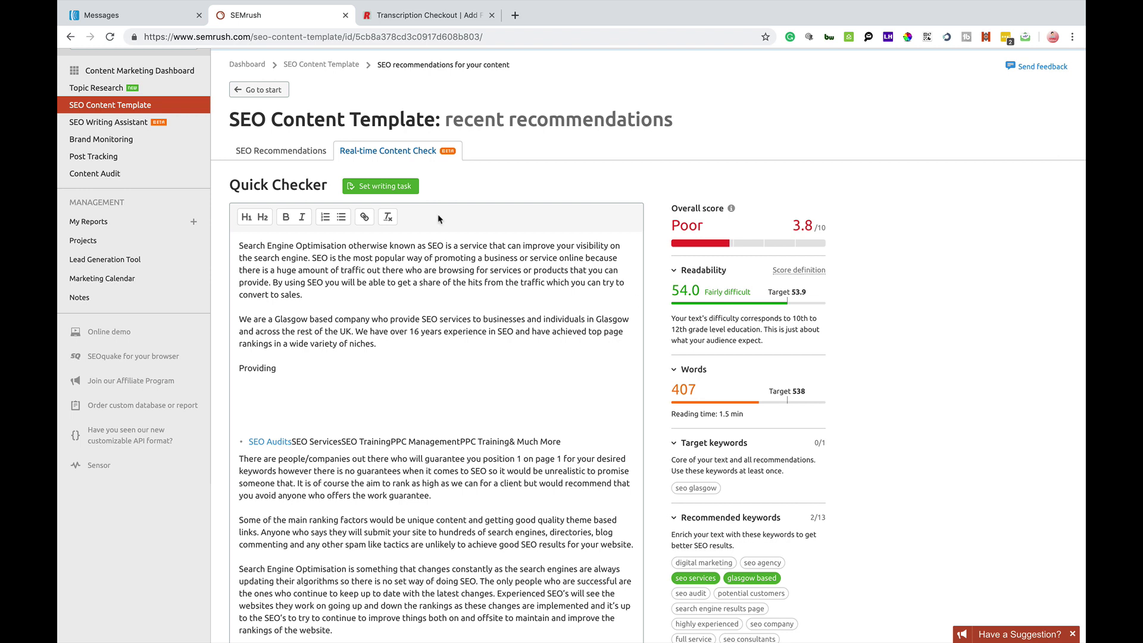
{"action": "left_click", "coordinate": [393, 188]}
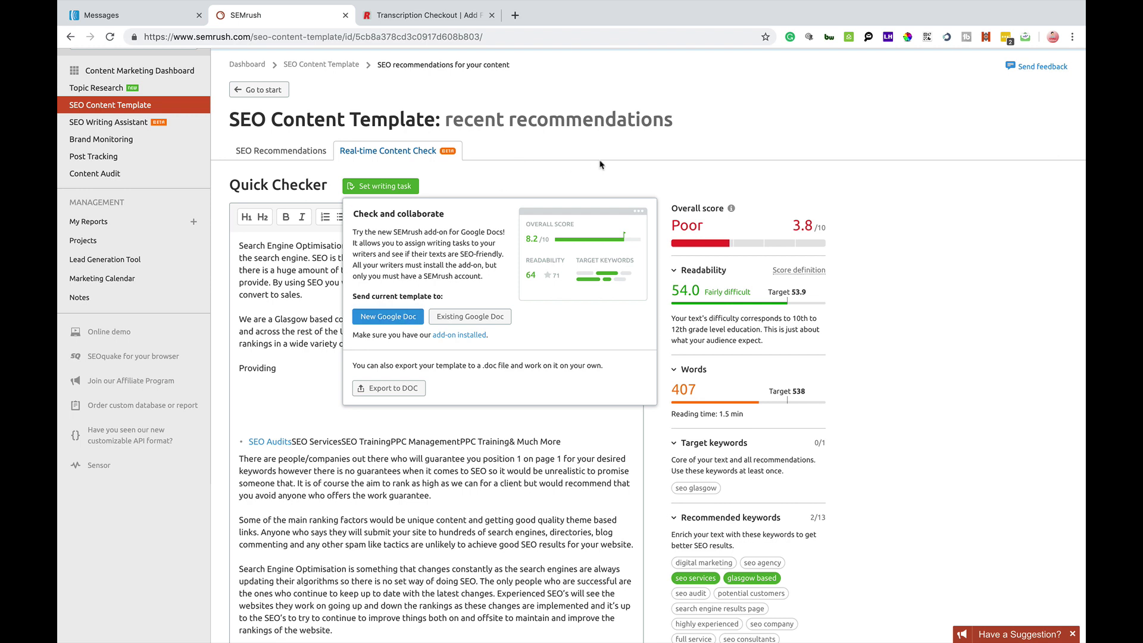
{"action": "left_click", "coordinate": [866, 154]}
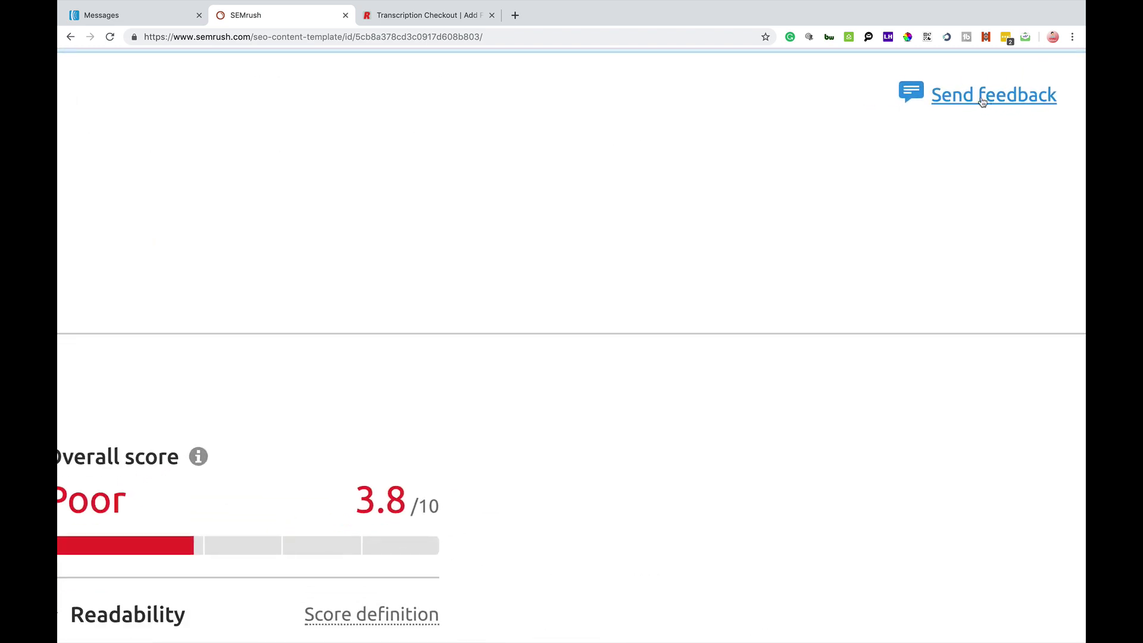
{"action": "left_click", "coordinate": [983, 100]}
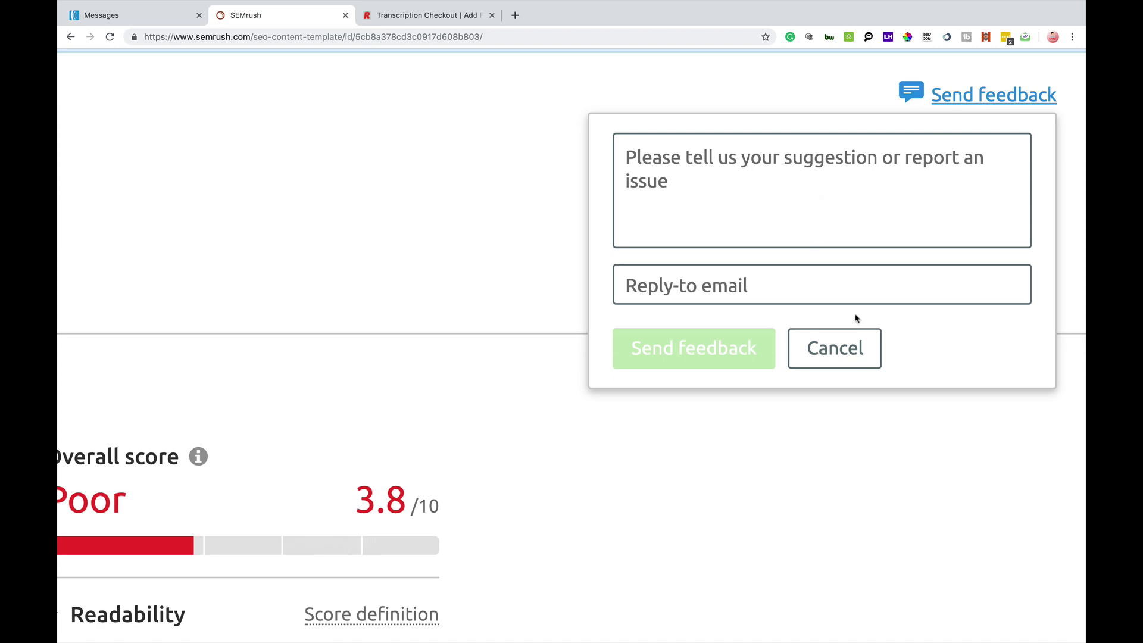
{"action": "left_click", "coordinate": [856, 350]}
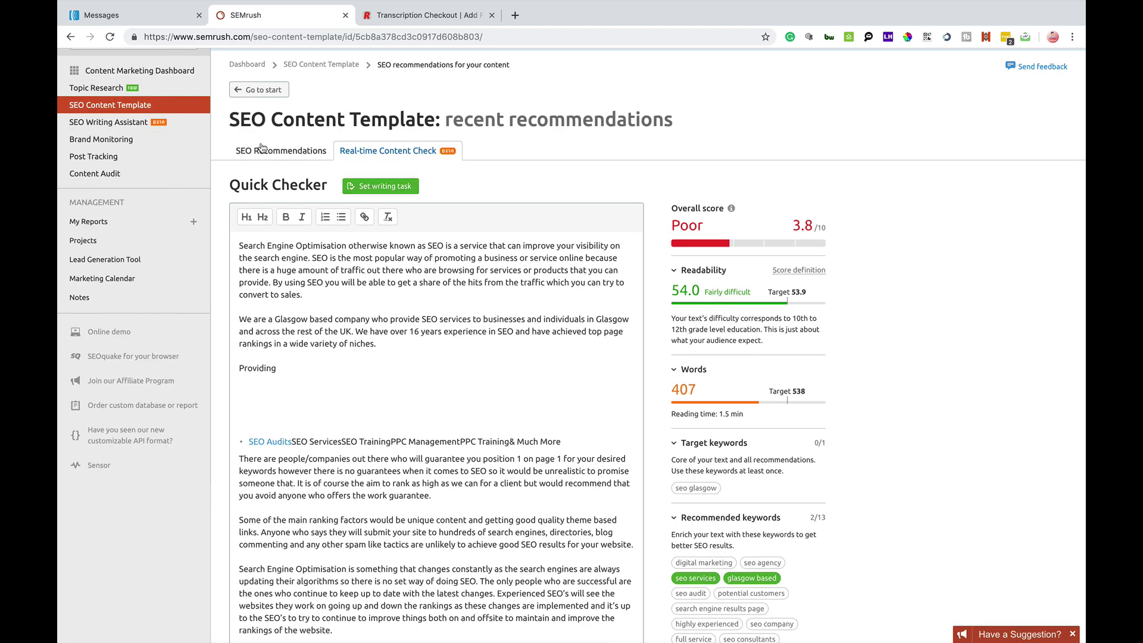
Quick-check the recent seo glasgow template in the SEO Writing Assistant.
{"action": "left_click", "coordinate": [137, 121]}
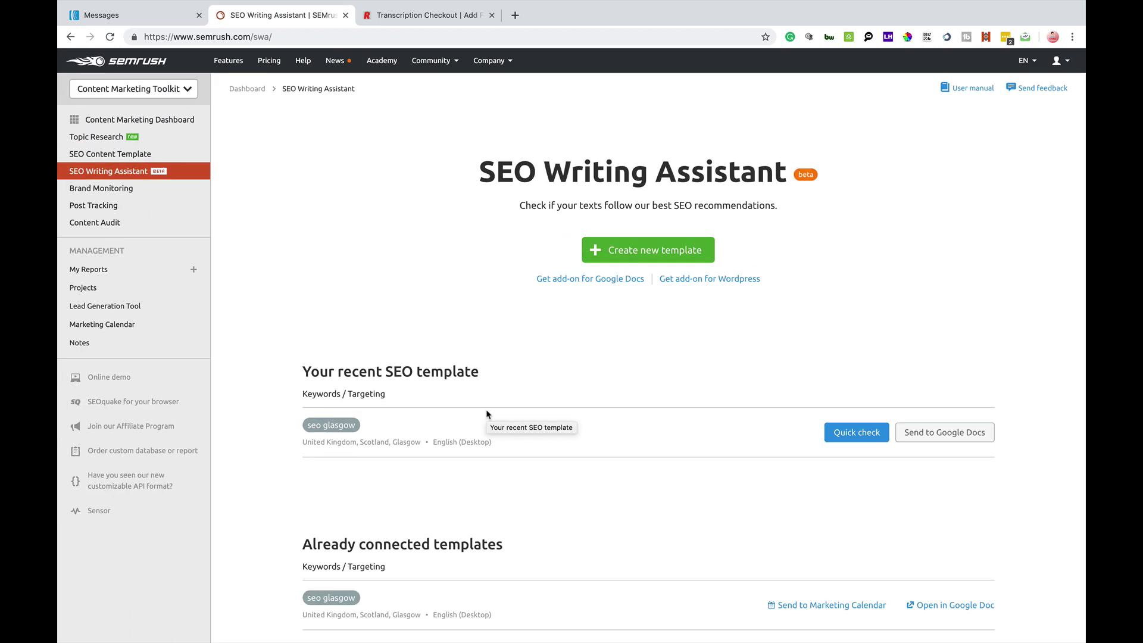
{"action": "left_click", "coordinate": [857, 433]}
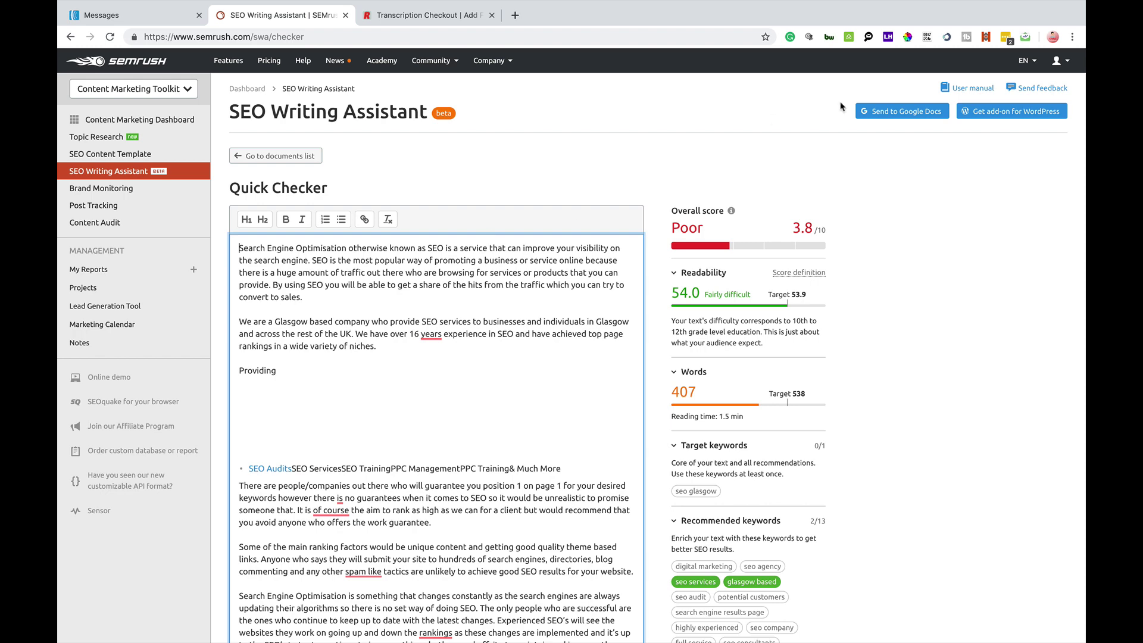
Send the seo glasgow template to a new Google Doc and open it.
{"action": "left_click", "coordinate": [881, 115]}
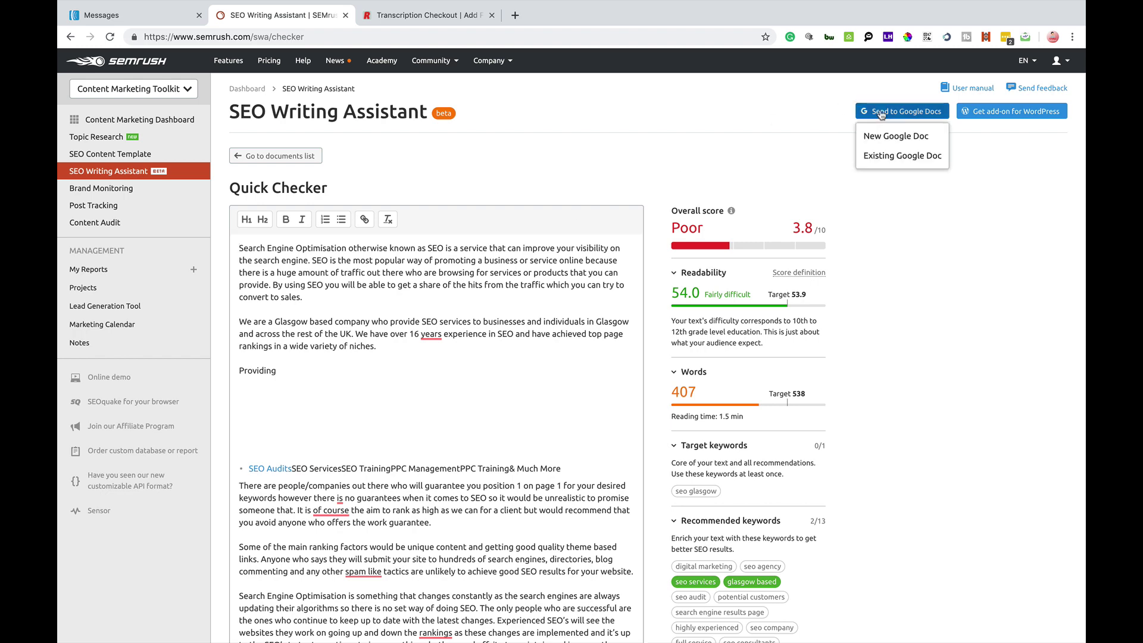
{"action": "left_click", "coordinate": [895, 156]}
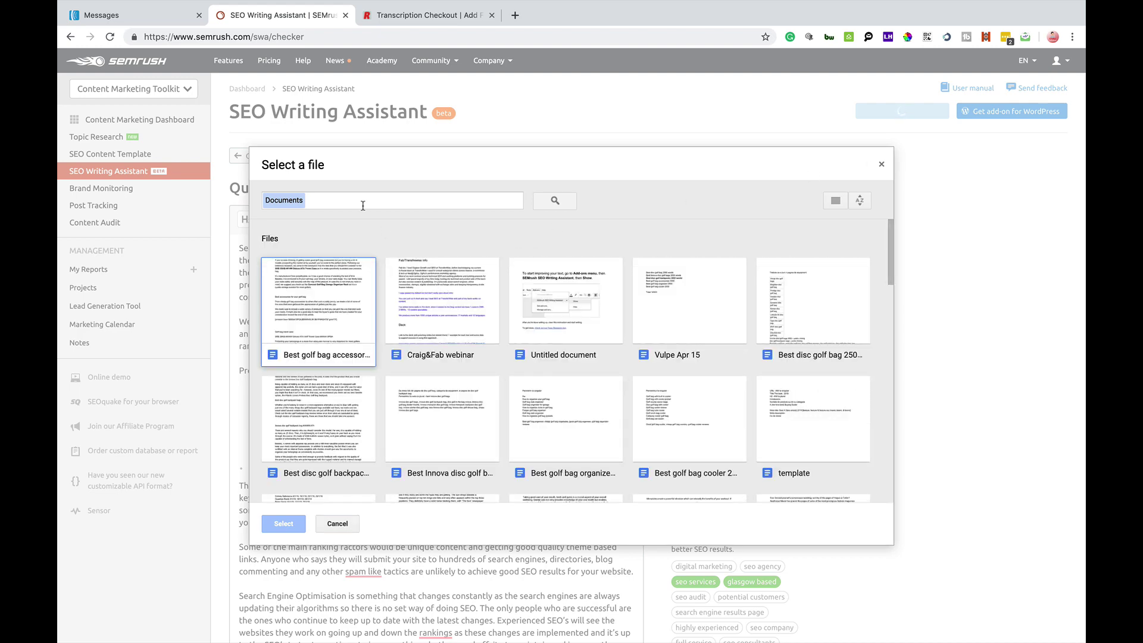
{"action": "left_click", "coordinate": [880, 165]}
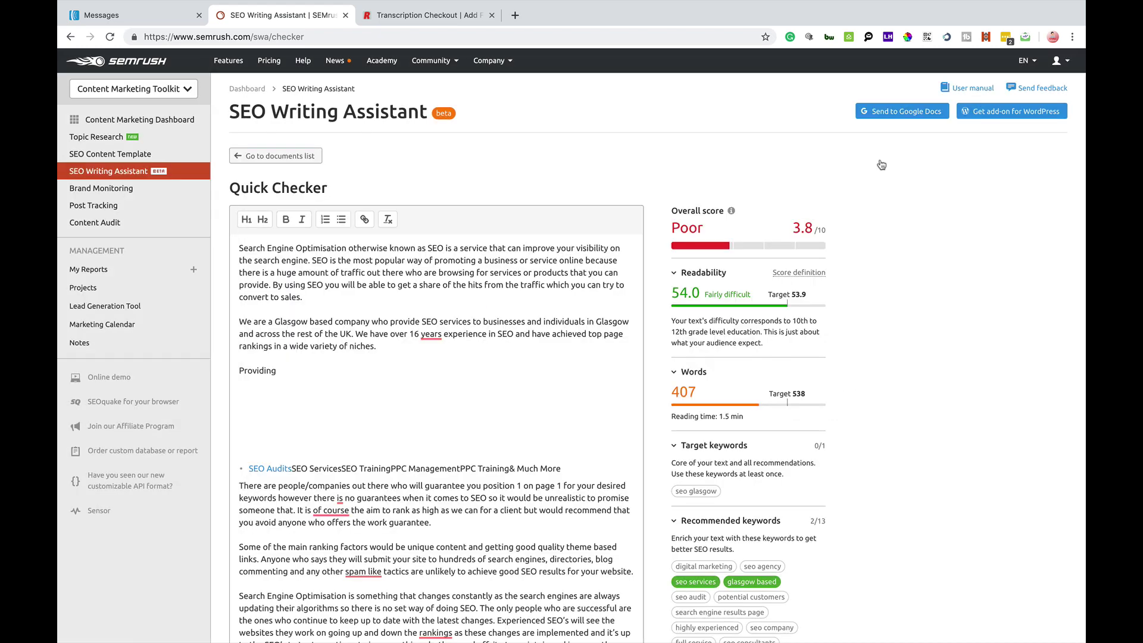
{"action": "left_click", "coordinate": [911, 114]}
{"action": "left_click", "coordinate": [911, 137]}
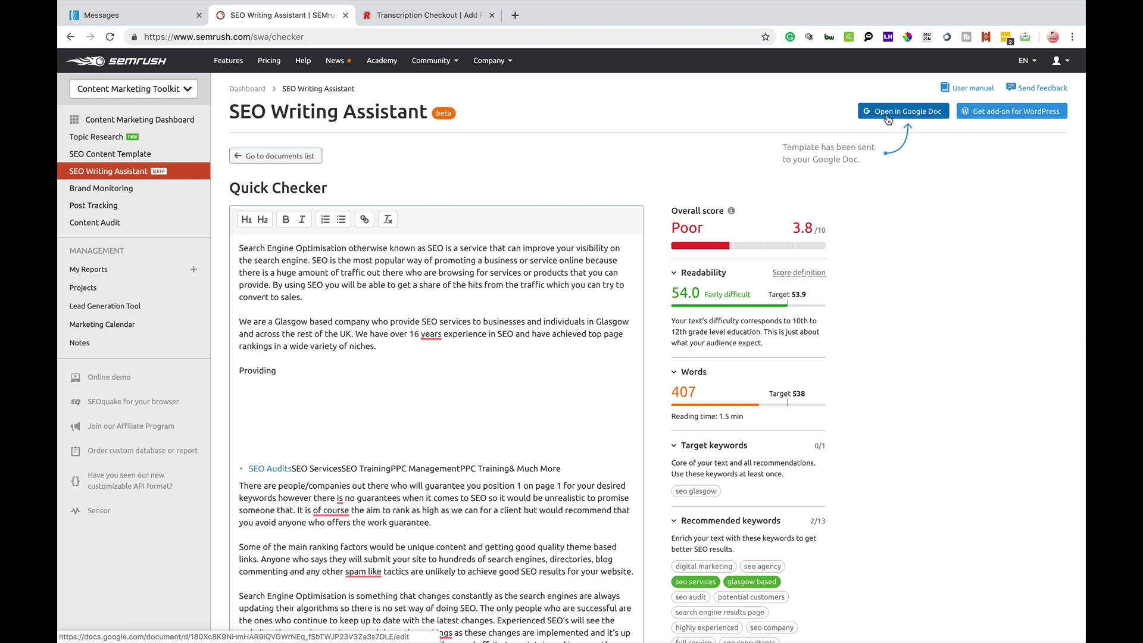
{"action": "left_click", "coordinate": [887, 118]}
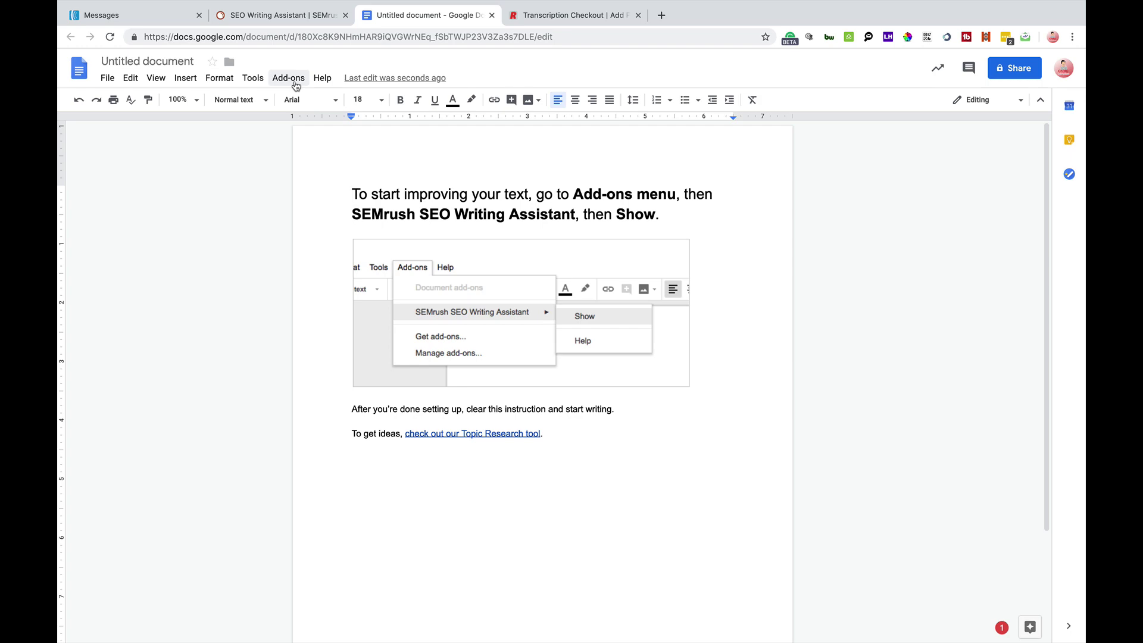
Show the SEMrush SEO Writing Assistant add-on sidebar and review its recommendations.
{"action": "left_click", "coordinate": [286, 98]}
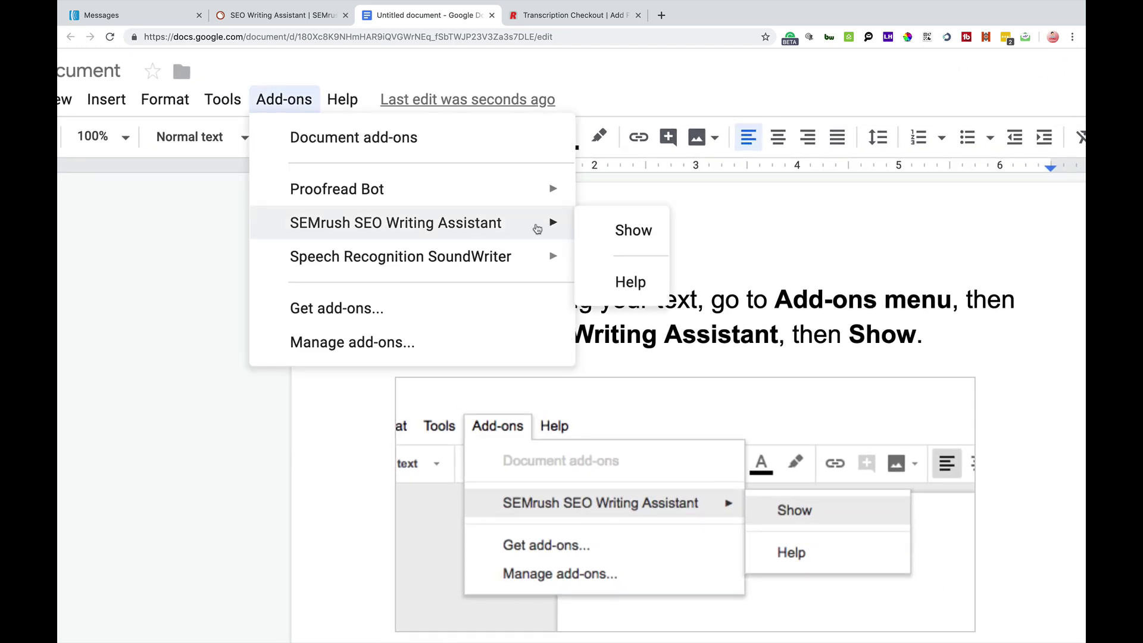
{"action": "mouse_move", "coordinate": [396, 222]}
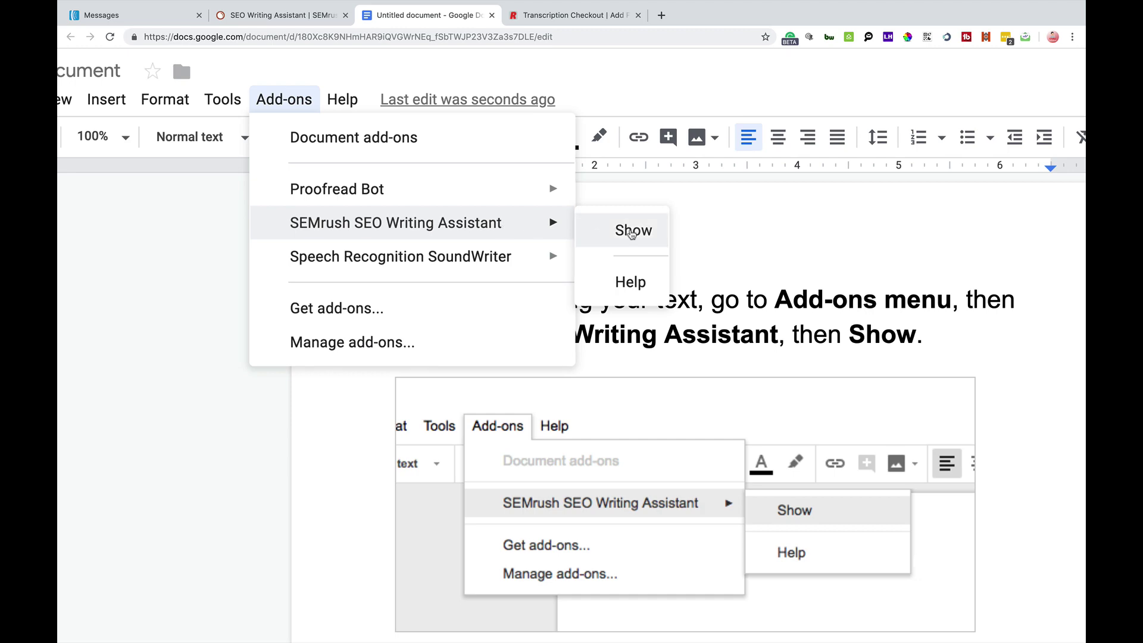
{"action": "left_click", "coordinate": [633, 231]}
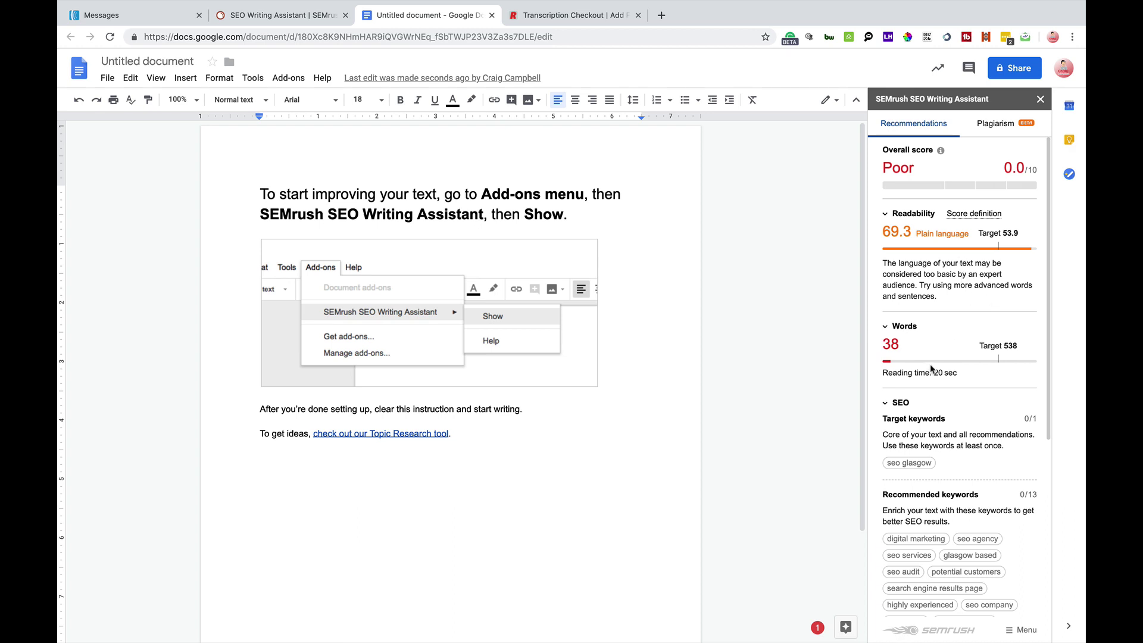
{"action": "scroll", "coordinate": [944, 434], "scroll_direction": "down", "scroll_amount": 2}
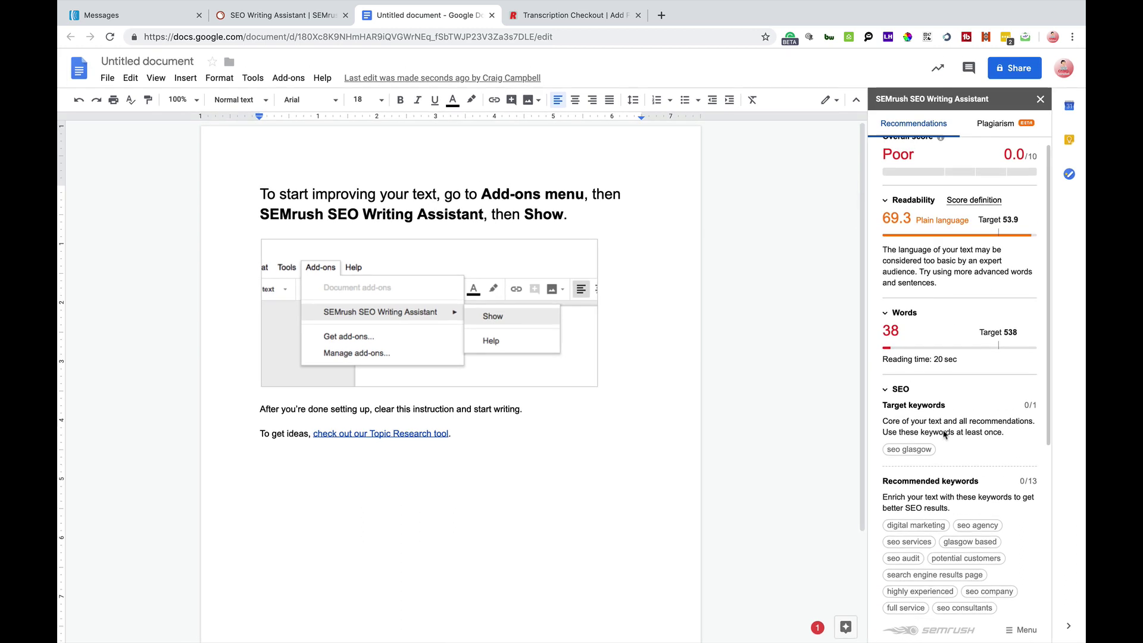
{"action": "scroll", "coordinate": [944, 434], "scroll_direction": "down", "scroll_amount": 2}
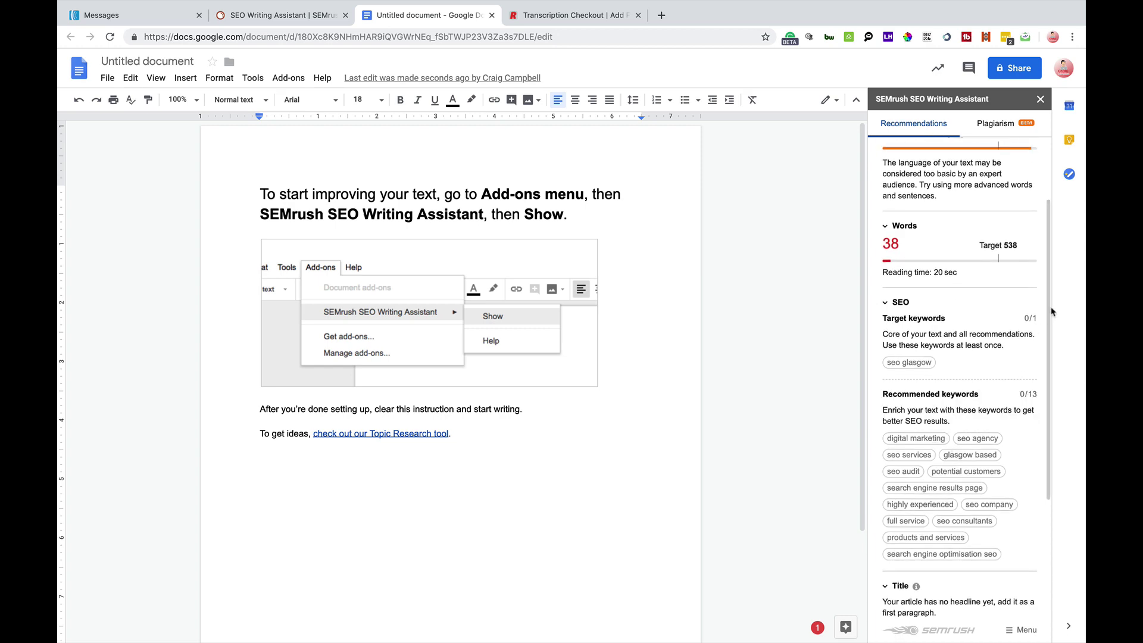
{"action": "scroll", "coordinate": [1047, 417], "scroll_direction": "down", "scroll_amount": 1}
{"action": "scroll", "coordinate": [1054, 476], "scroll_direction": "down", "scroll_amount": 5}
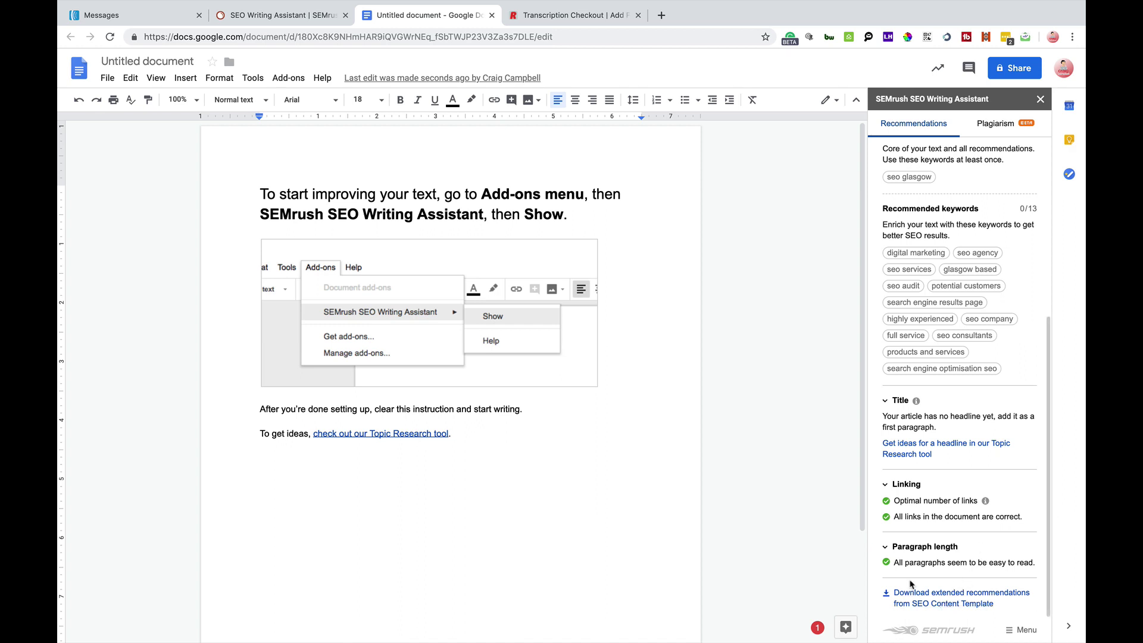
{"action": "scroll", "coordinate": [953, 357], "scroll_direction": "up", "scroll_amount": 5}
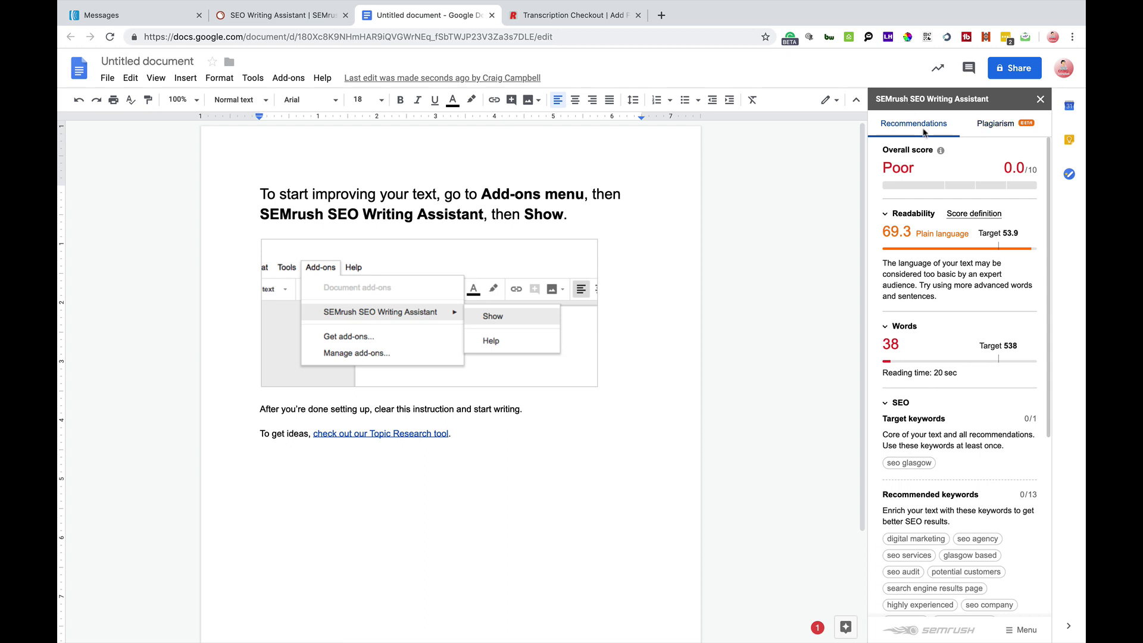
Log the Plagiarism tab into the SEMrush account and approve the assistant's access.
{"action": "left_click", "coordinate": [1002, 130]}
{"action": "left_click", "coordinate": [1003, 130]}
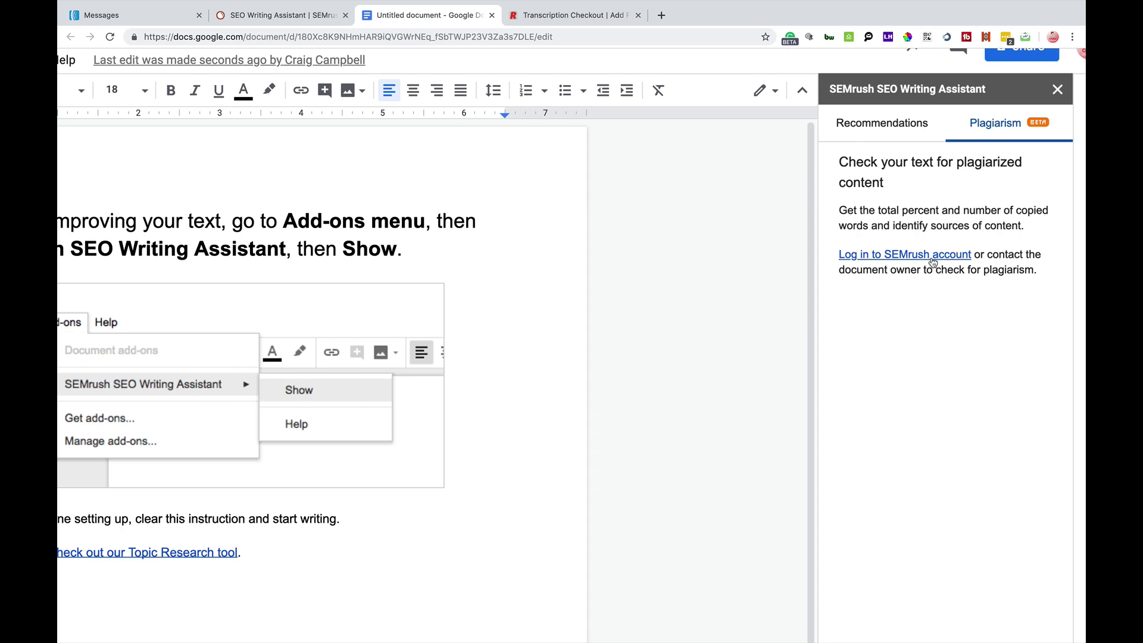
{"action": "left_click", "coordinate": [932, 263]}
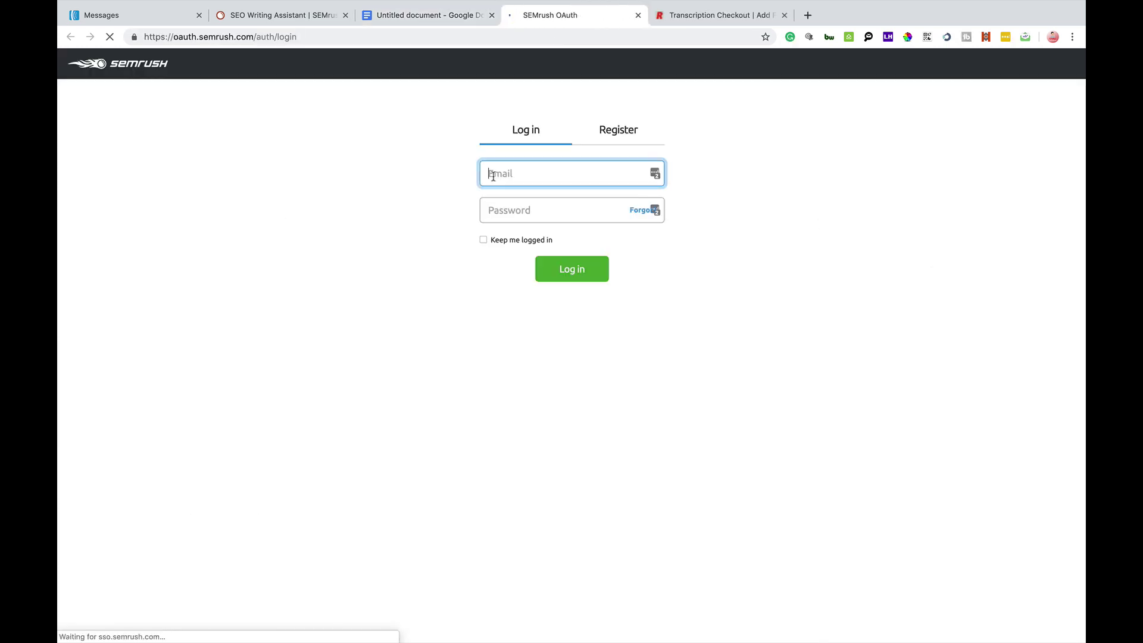
{"action": "left_click", "coordinate": [576, 267]}
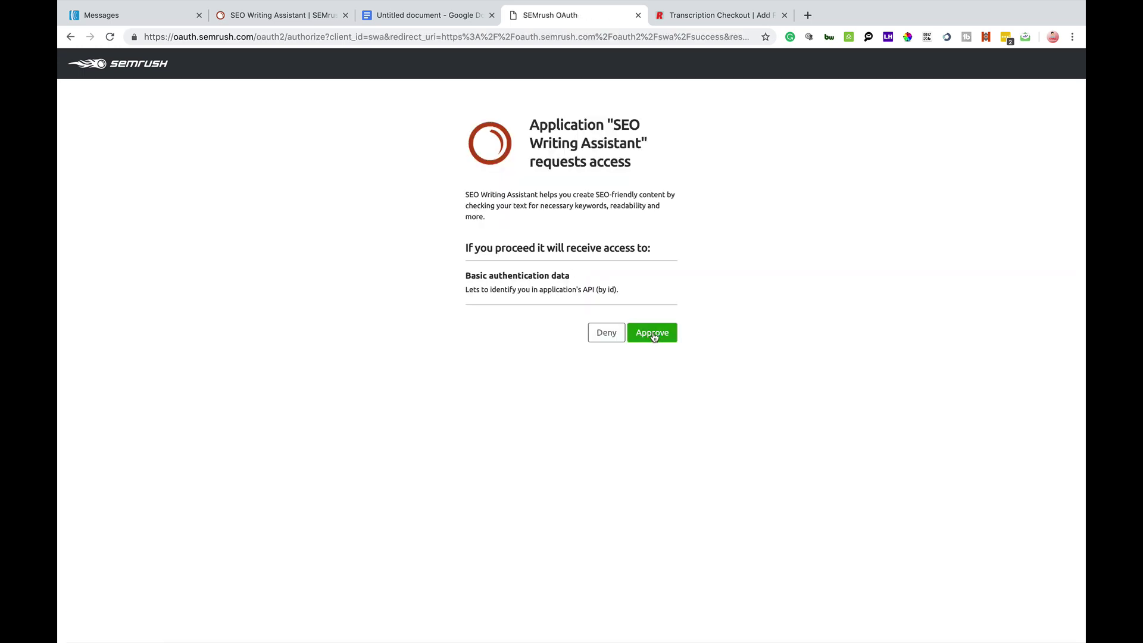
{"action": "left_click", "coordinate": [652, 333]}
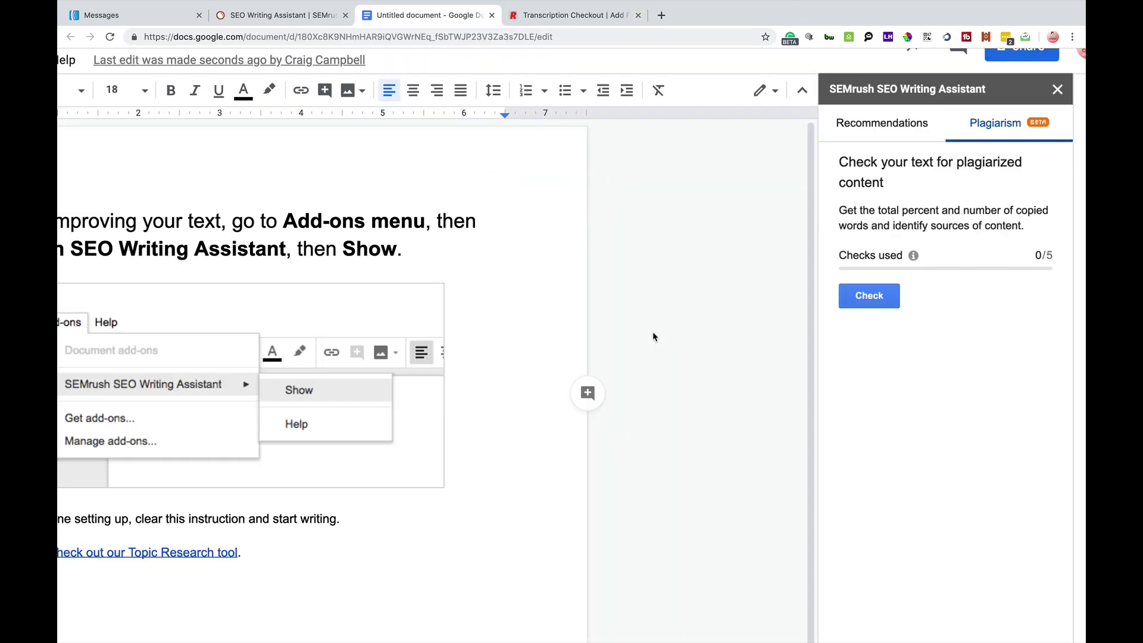
Start a plagiarism check, answer Yes to the feedback banner, and dismiss the Facebook notification.
{"action": "left_click", "coordinate": [880, 304]}
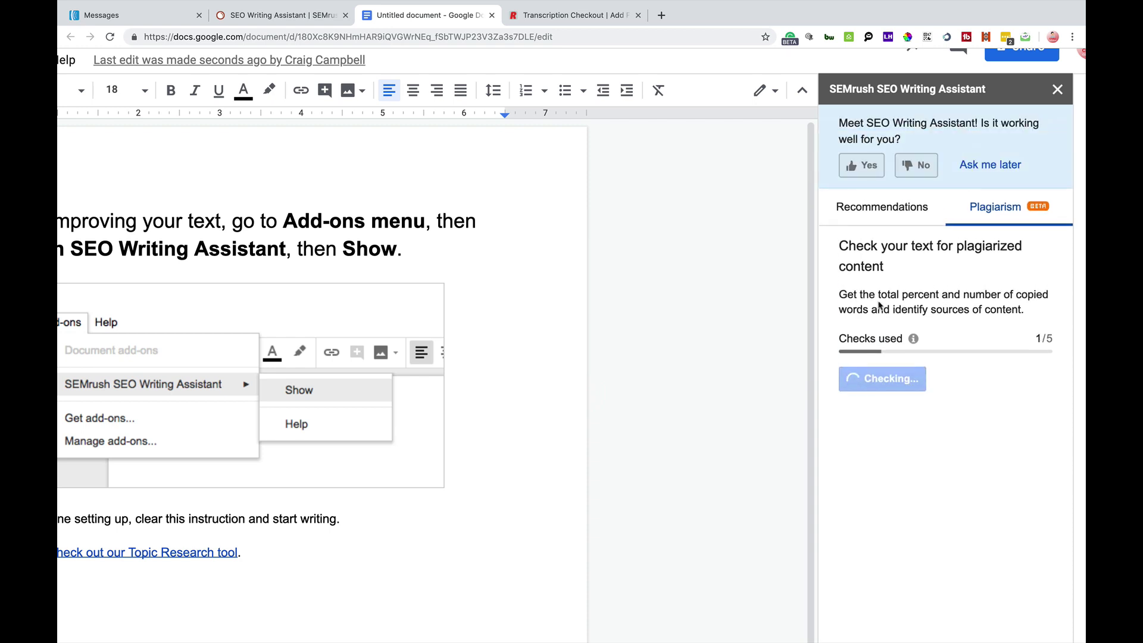
{"action": "left_click", "coordinate": [871, 169]}
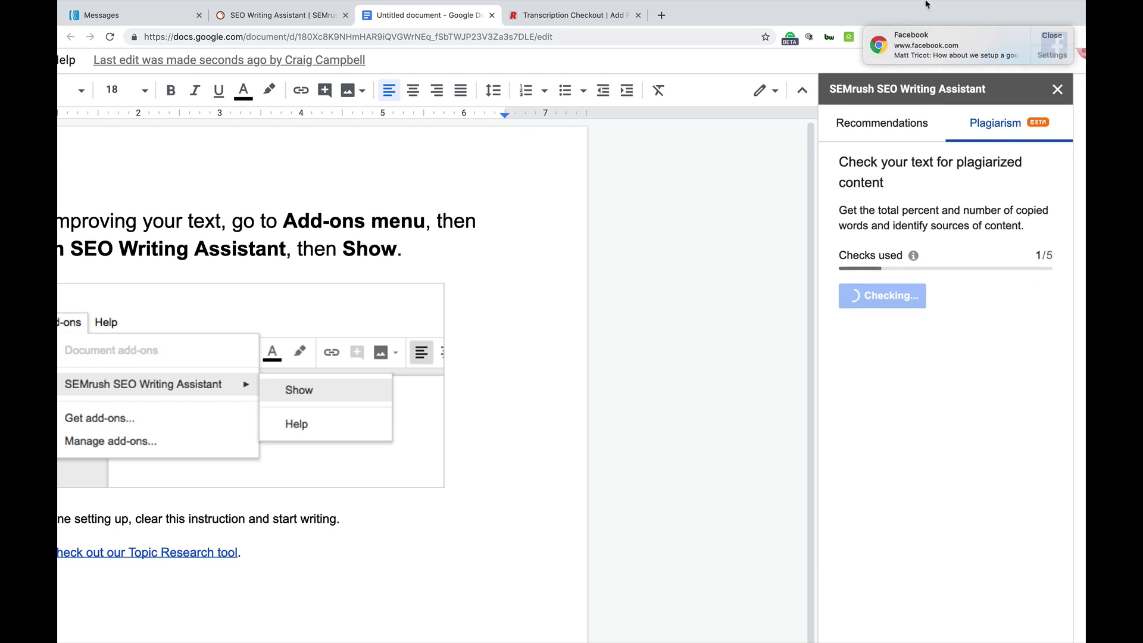
{"action": "left_click", "coordinate": [1066, 35]}
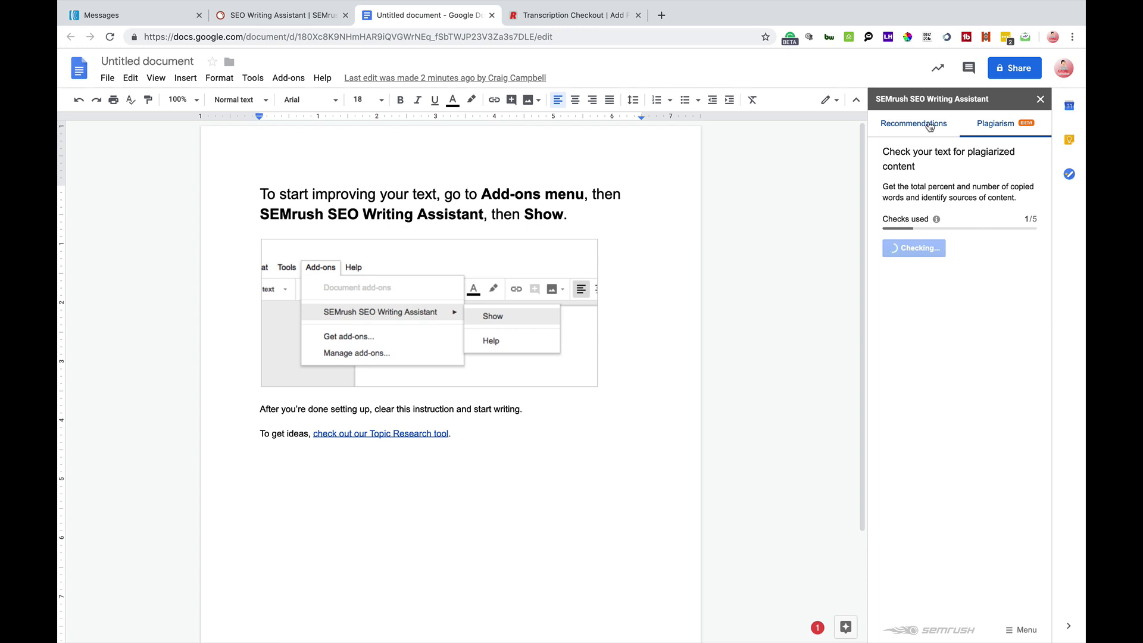
Return to the Recommendations view, then switch to SEMrush's Quick Checker browser tab.
{"action": "left_click", "coordinate": [930, 126]}
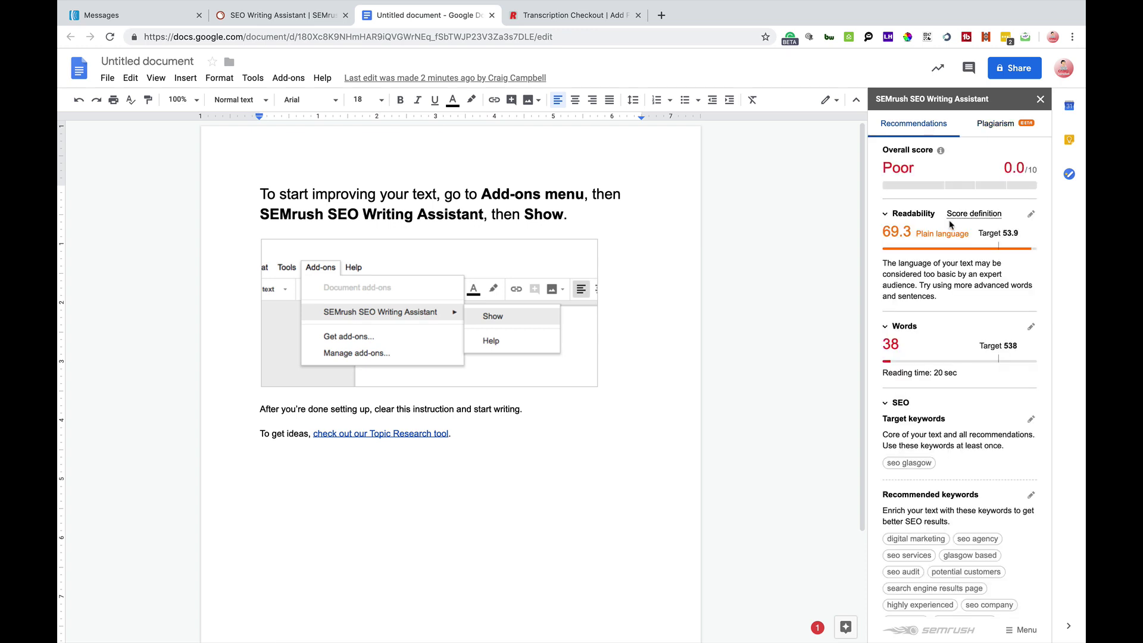
{"action": "scroll", "coordinate": [977, 400], "scroll_direction": "down", "scroll_amount": 1}
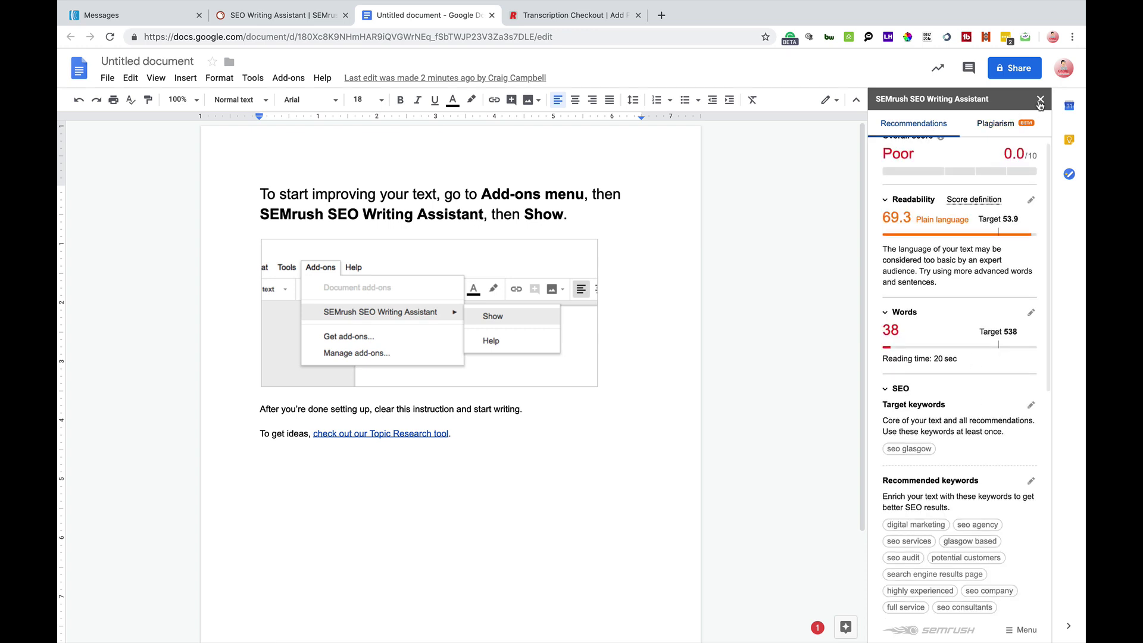
{"action": "left_click", "coordinate": [316, 23]}
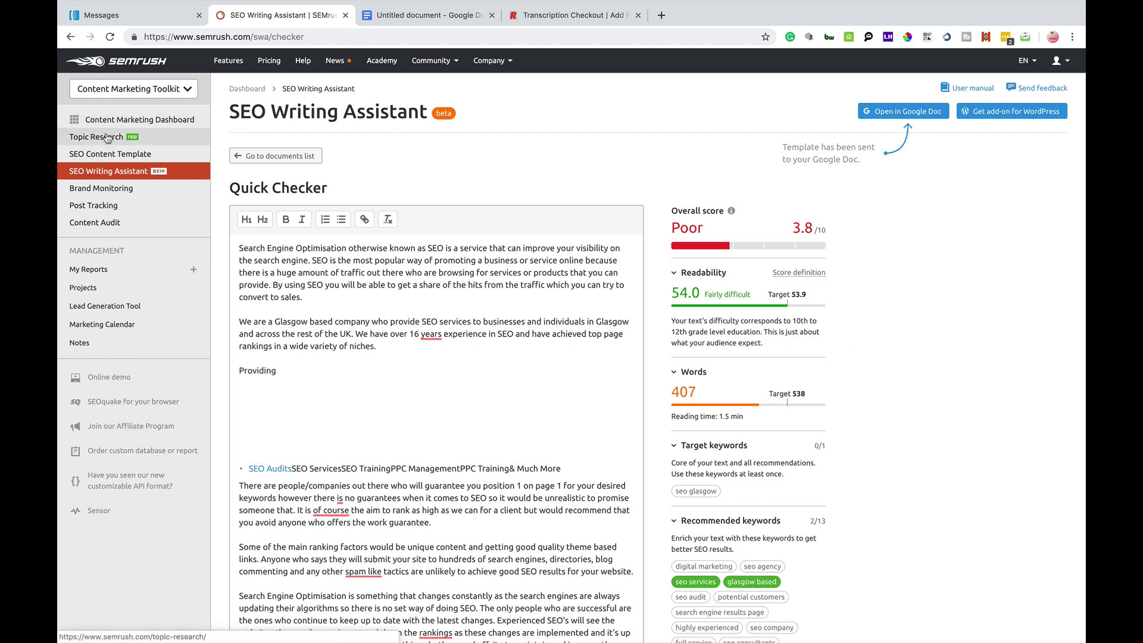
Visit Topic Research and SEO Content Template, then open the SEO Writing Assistant's WordPress plugin page.
{"action": "left_click", "coordinate": [107, 137]}
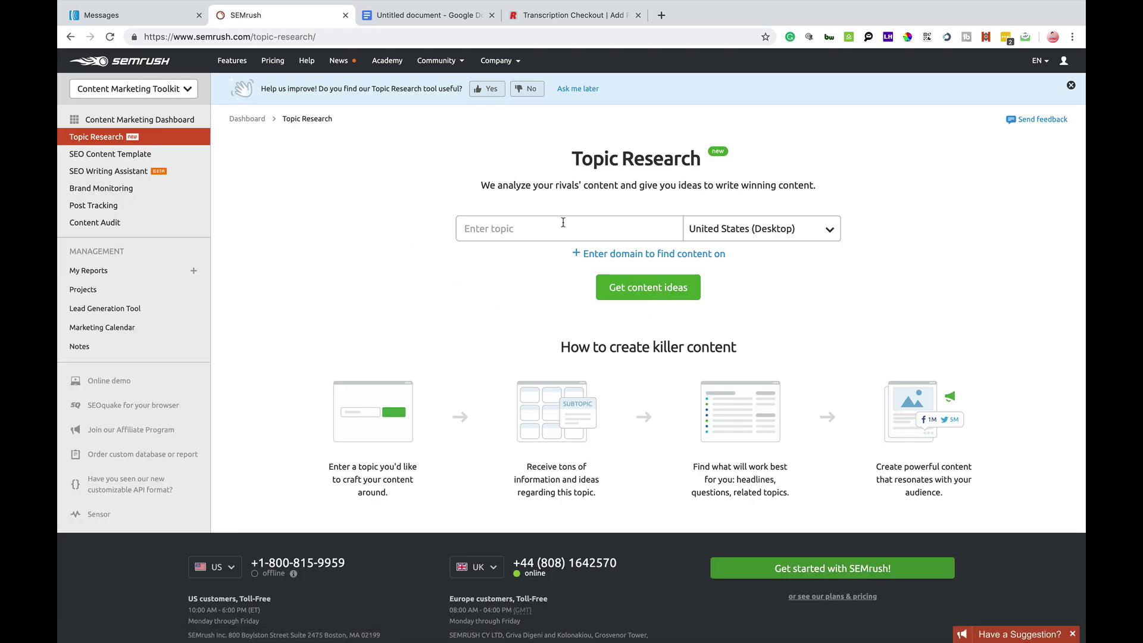
{"action": "left_click", "coordinate": [562, 222]}
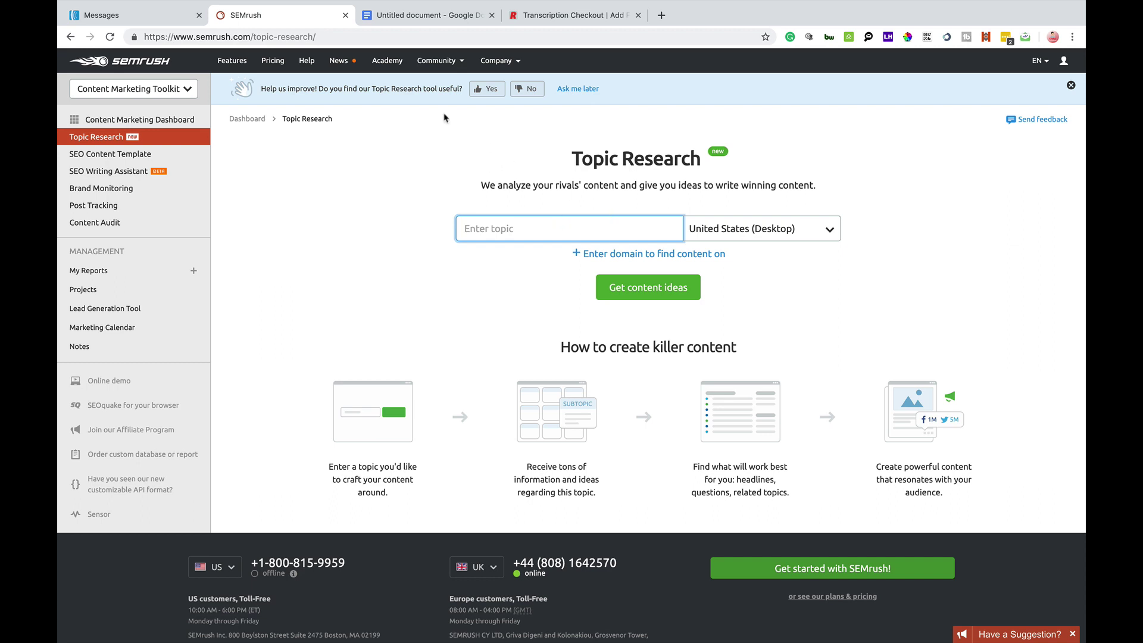
{"action": "left_click", "coordinate": [129, 157]}
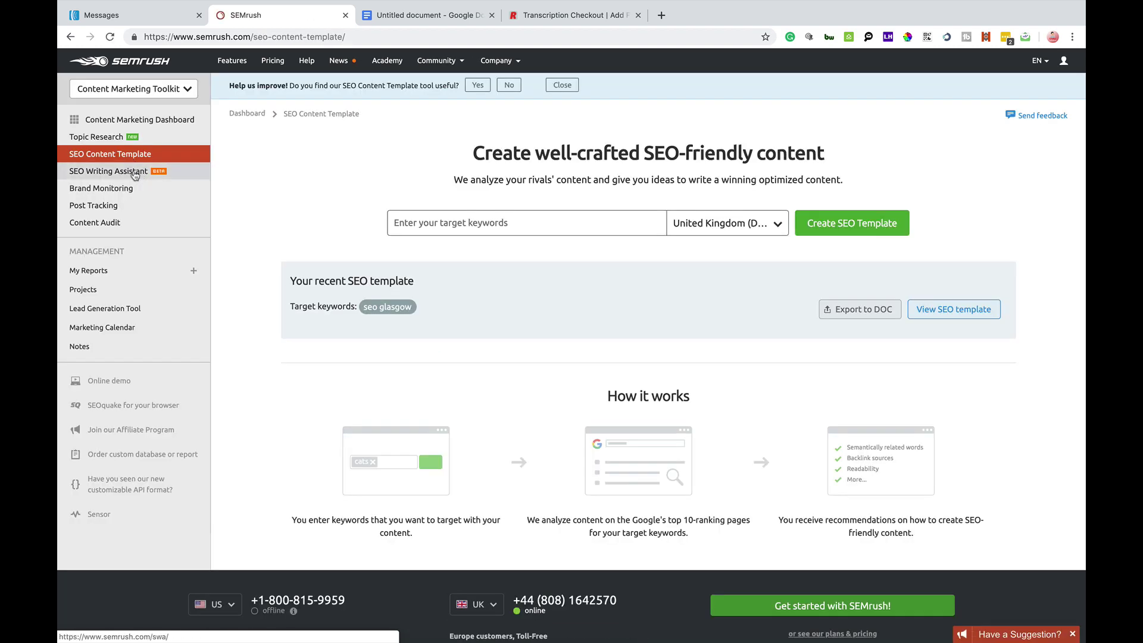
{"action": "left_click", "coordinate": [134, 172]}
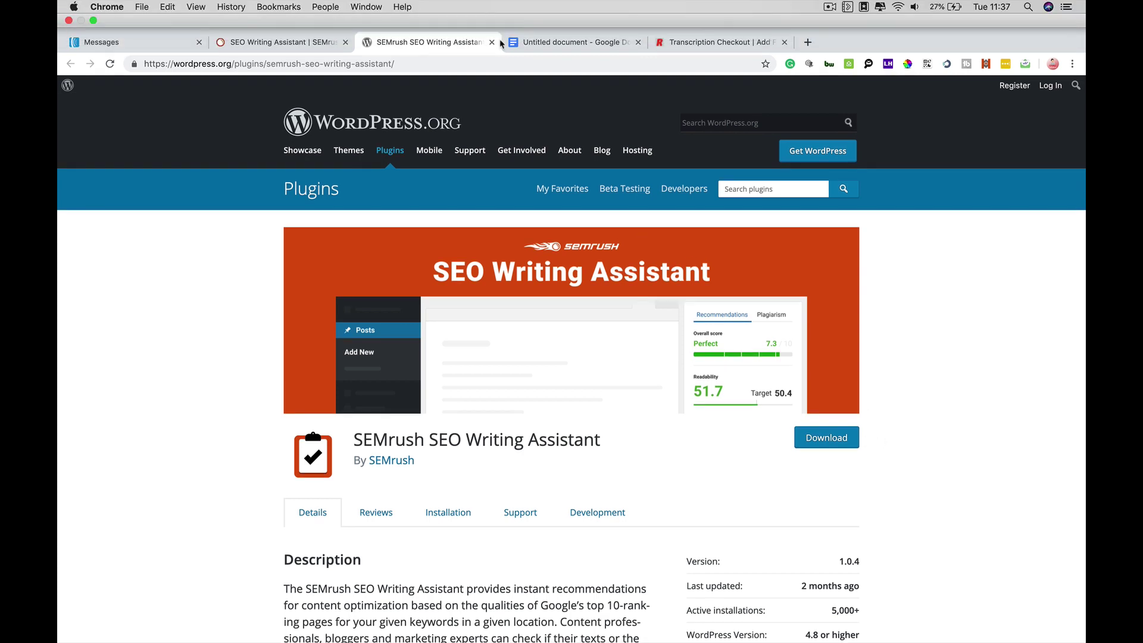
Close the WordPress.org plugin tab to return to SEMrush's SEO Writing Assistant add-on options.
{"action": "left_click", "coordinate": [492, 42]}
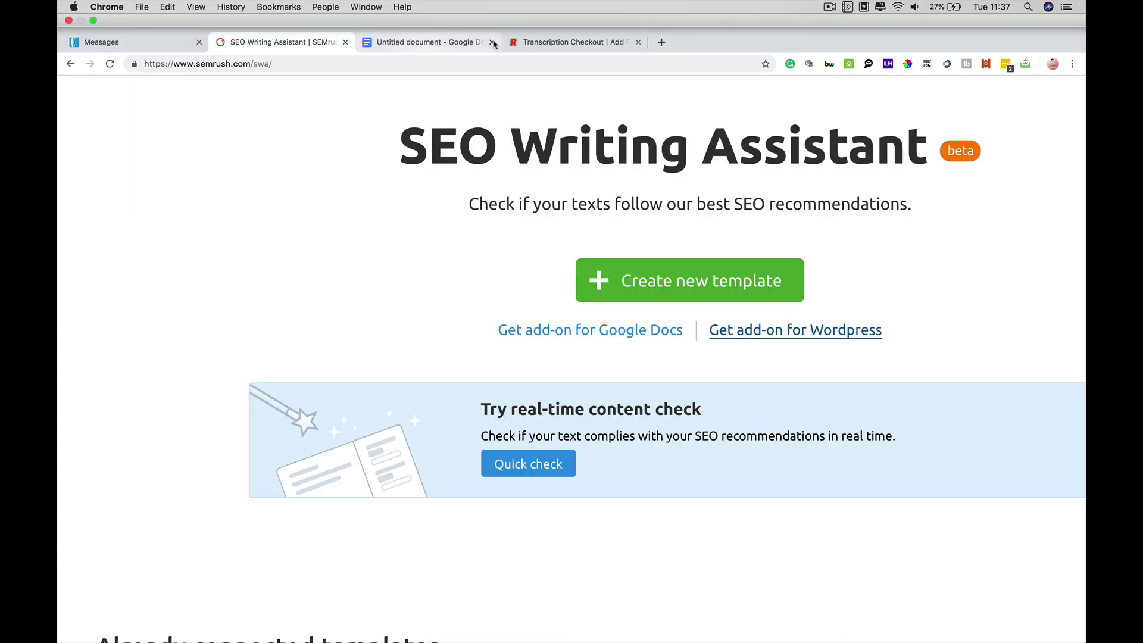